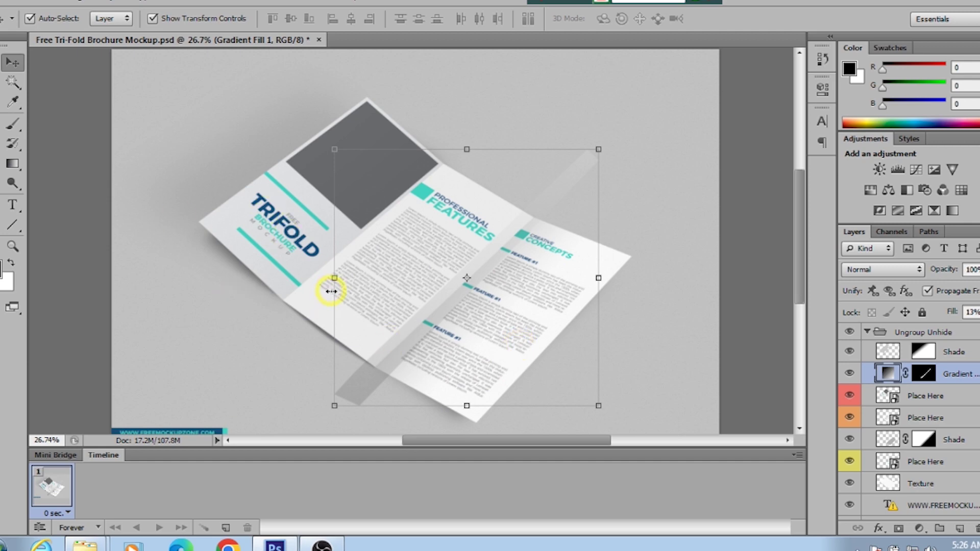
Delete the Gradient Fill 1 layer so the diagonal light streak disappears
scroll(352, 303, up, 1)
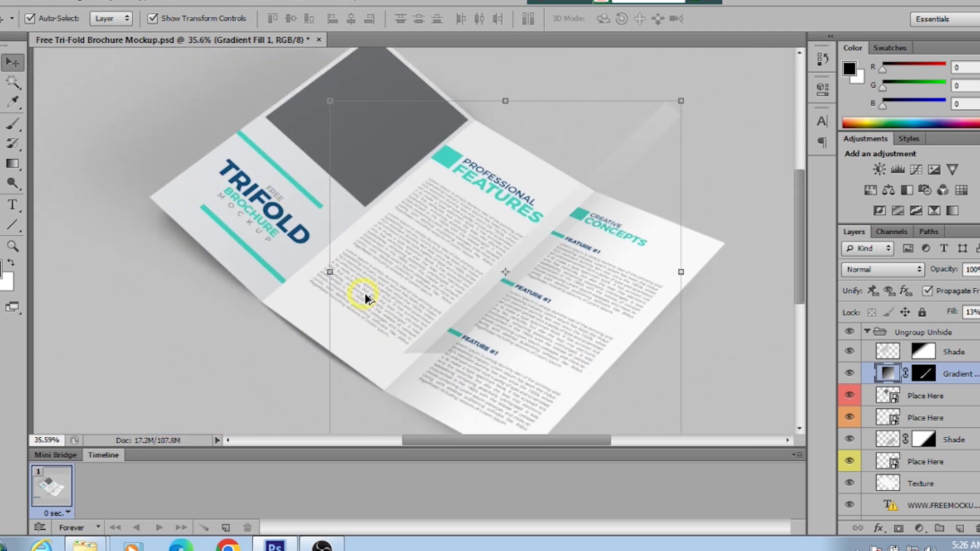
scroll(366, 294, up, 1)
scroll(329, 247, up, 1)
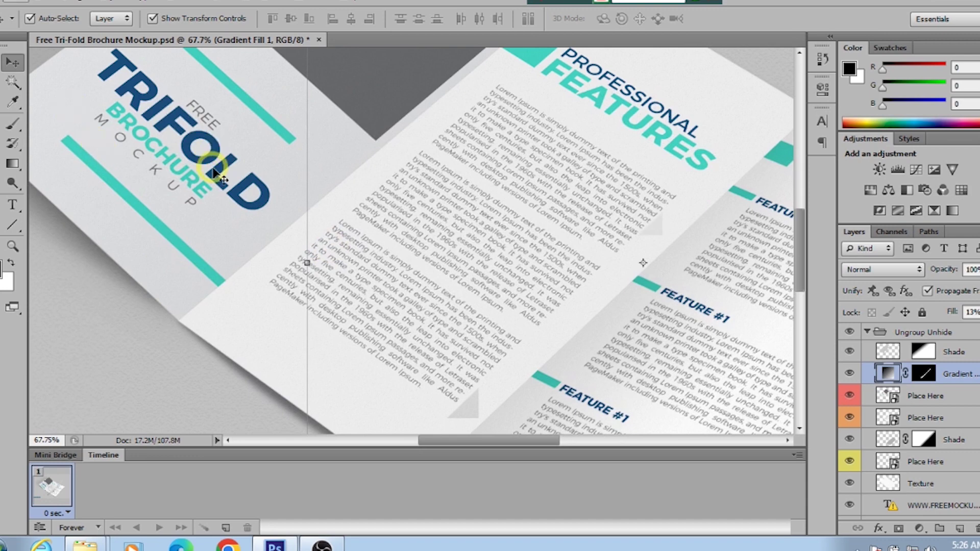
scroll(357, 201, down, 1)
scroll(356, 201, down, 1)
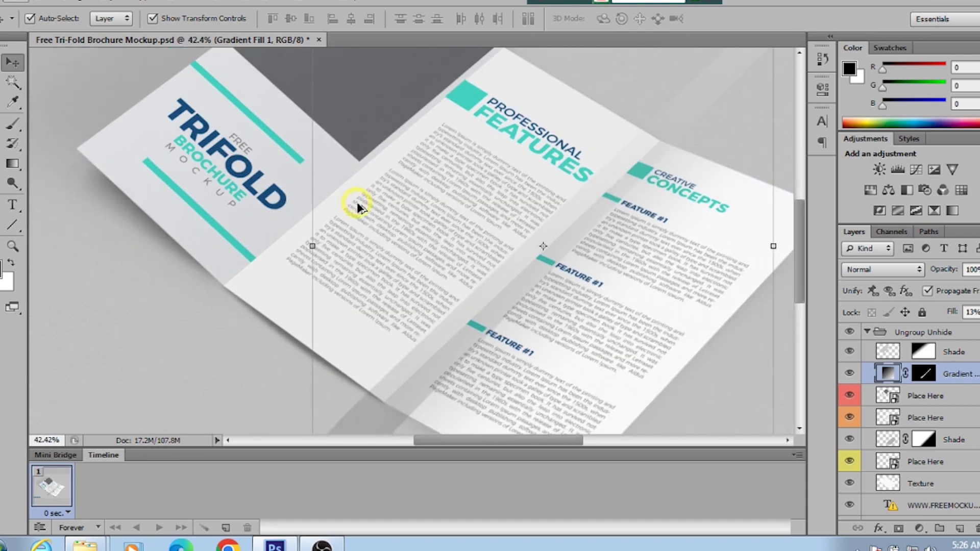
scroll(356, 201, down, 1)
scroll(356, 201, down, 1)
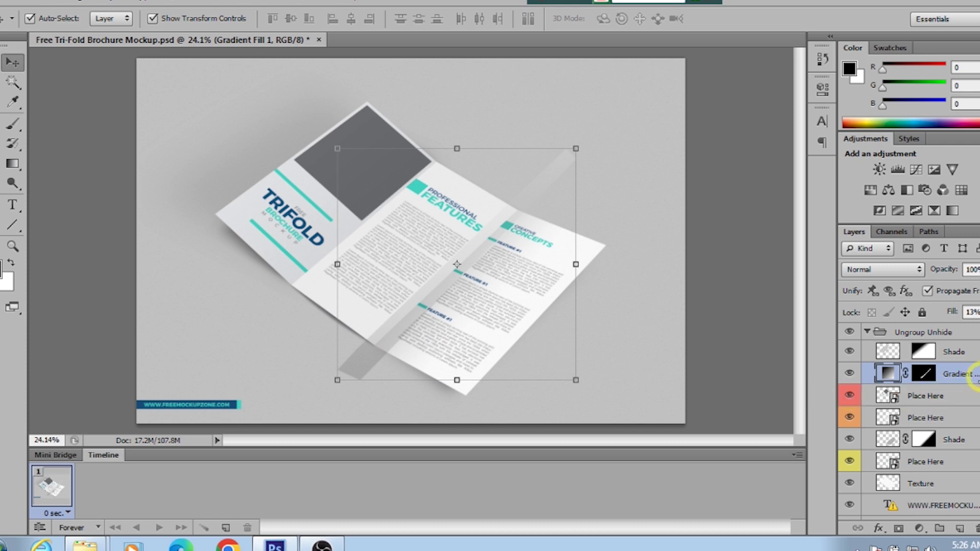
drag(972, 513, 974, 526)
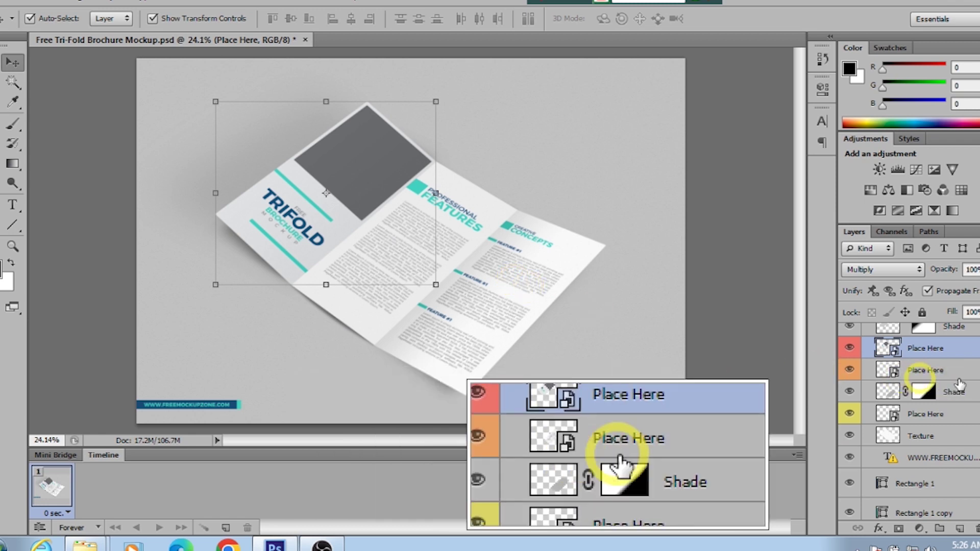
Delete the WWW text layer, Rectangle 1 and Rectangle 1 copy from the mockup
scroll(919, 368, up, 1)
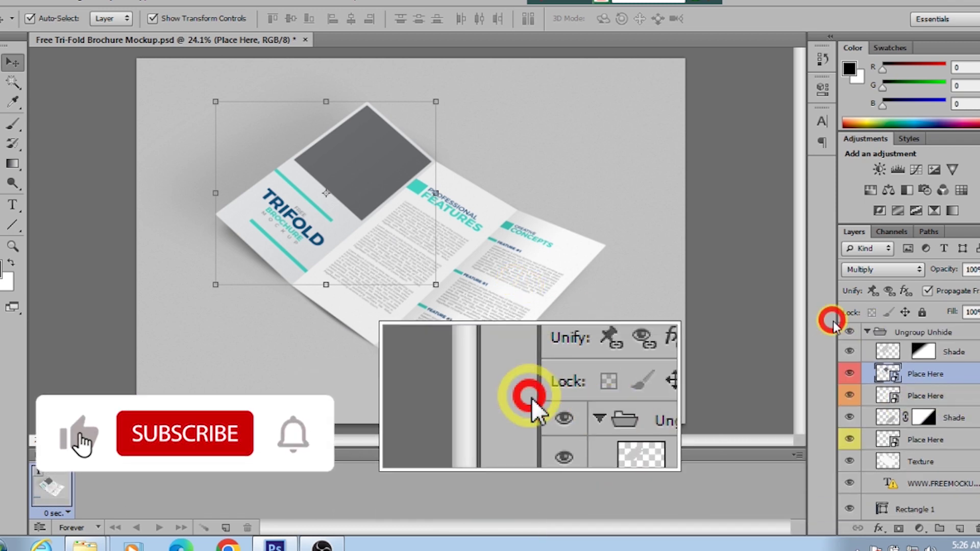
click(941, 374)
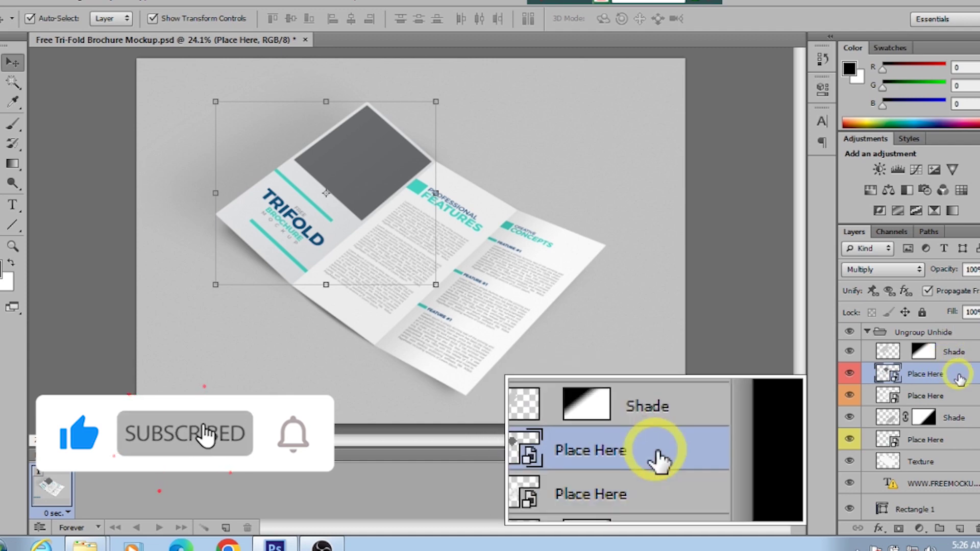
scroll(935, 408, down, 1)
scroll(923, 444, down, 2)
scroll(923, 449, down, 3)
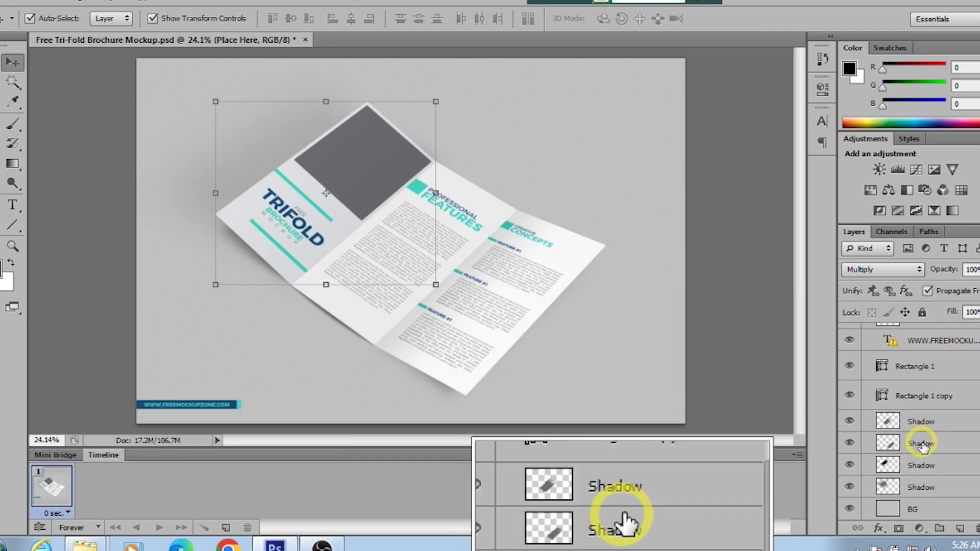
scroll(919, 439, up, 3)
click(940, 412)
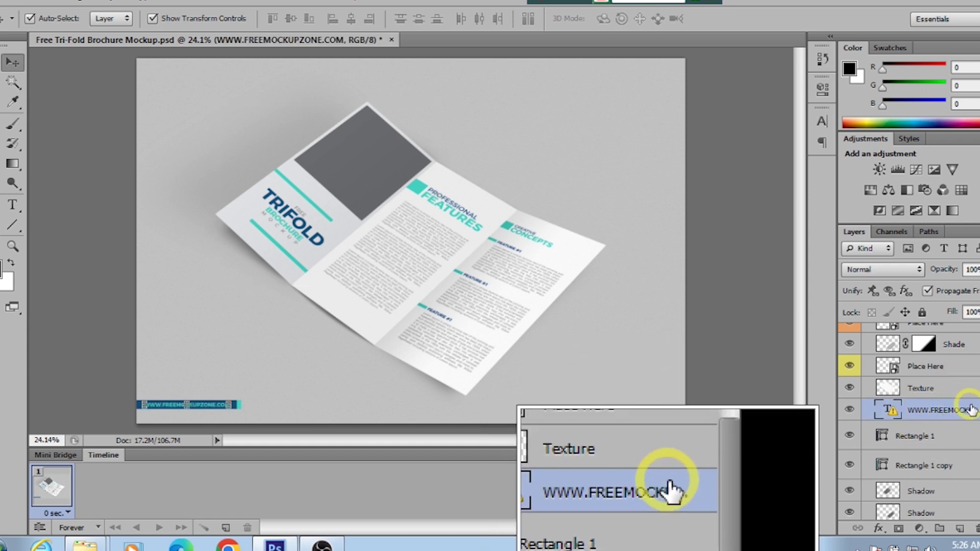
drag(951, 418, 975, 528)
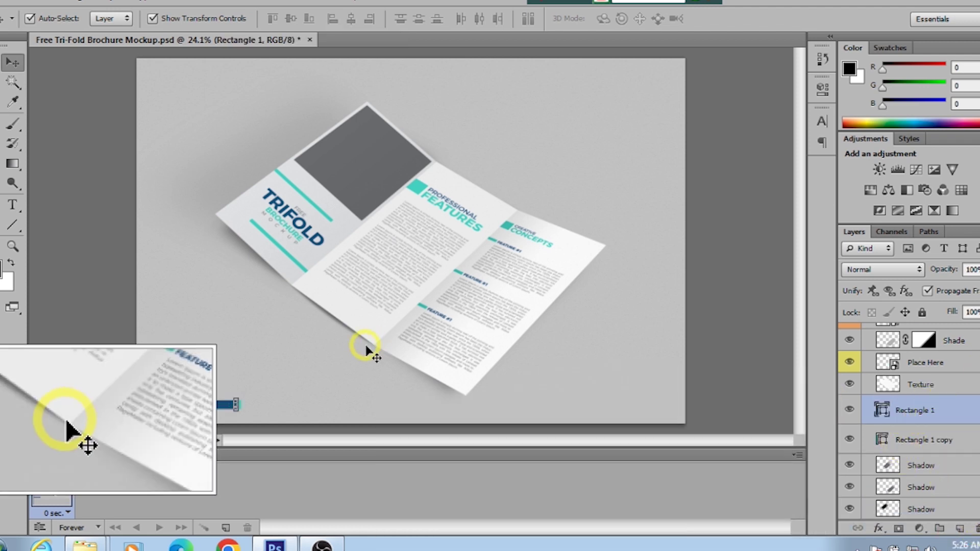
drag(919, 416, 975, 529)
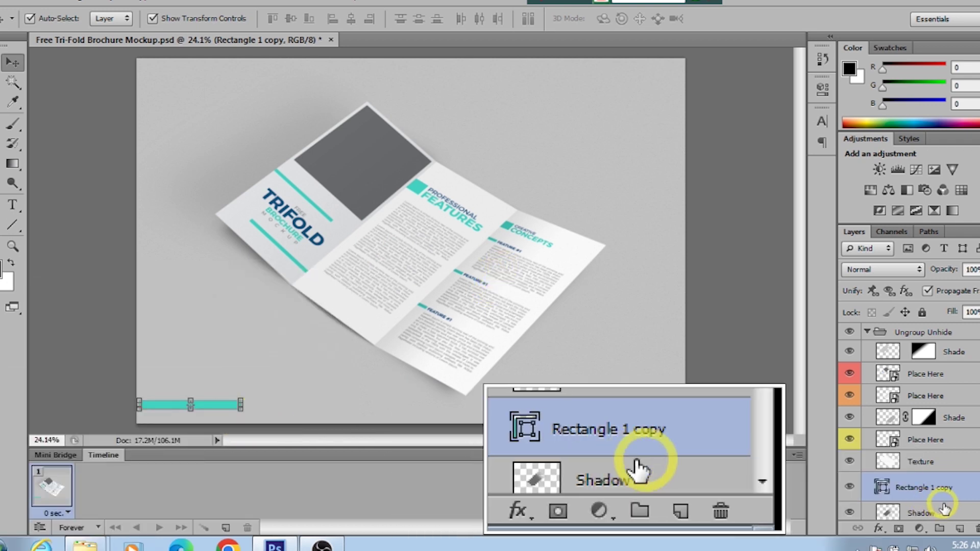
drag(968, 496, 976, 527)
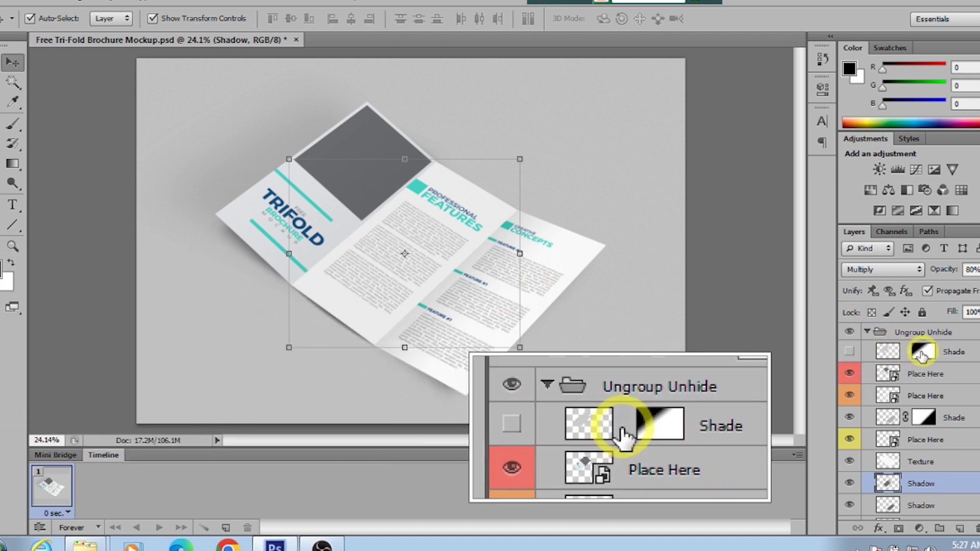
click(947, 355)
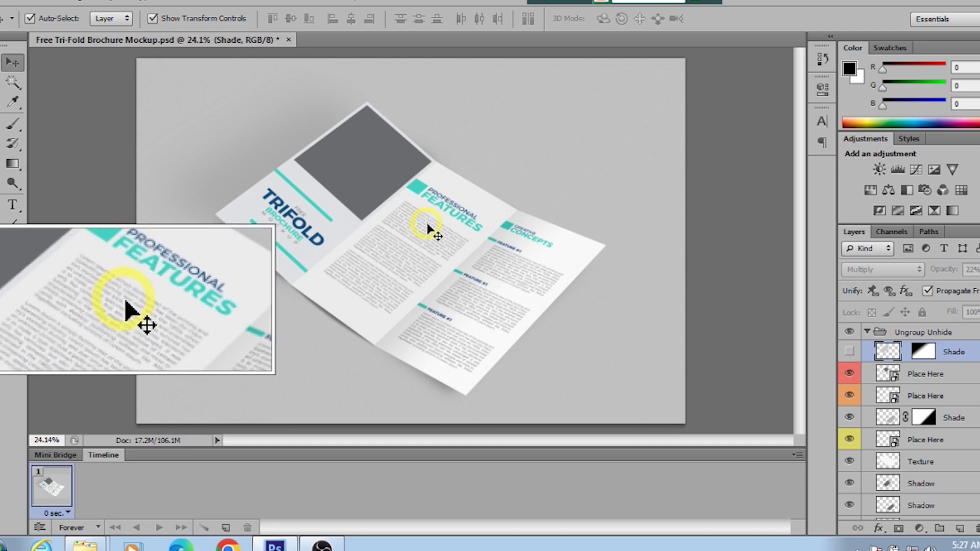
scroll(444, 228, up, 2)
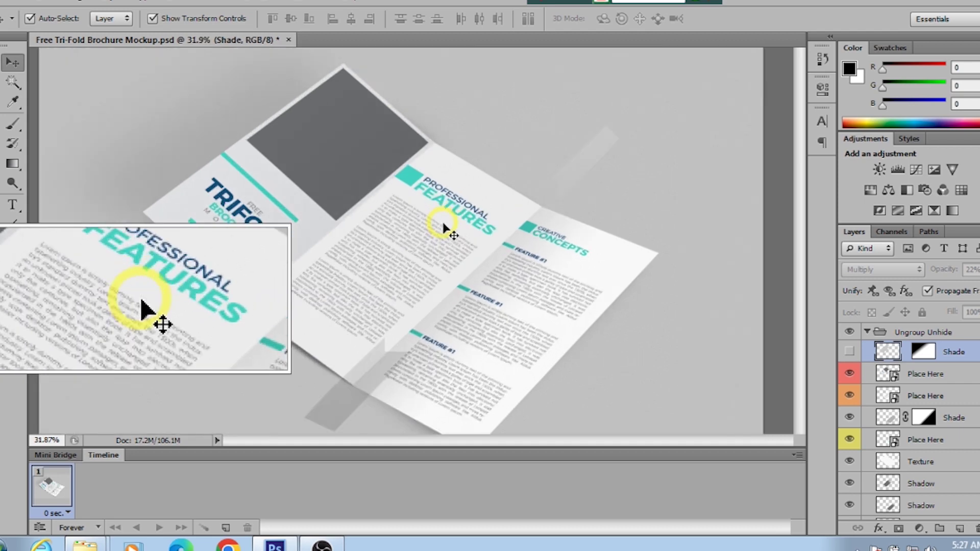
scroll(444, 226, up, 1)
scroll(443, 225, up, 1)
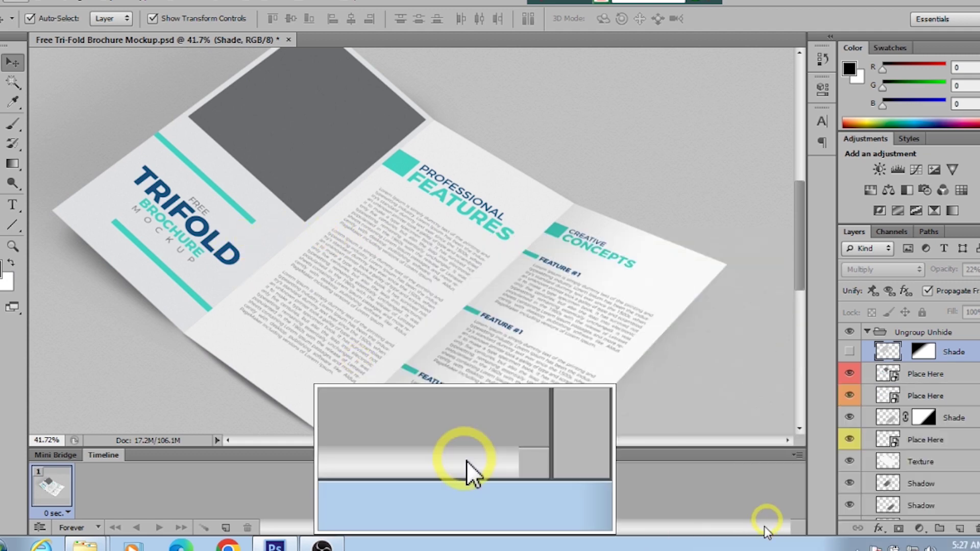
scroll(975, 414, down, 3)
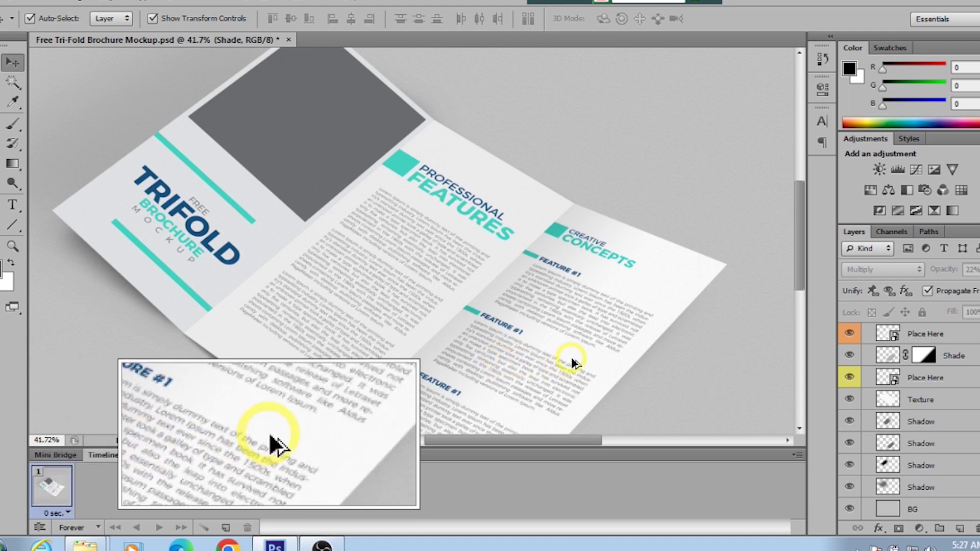
scroll(580, 348, down, 1)
scroll(584, 339, down, 1)
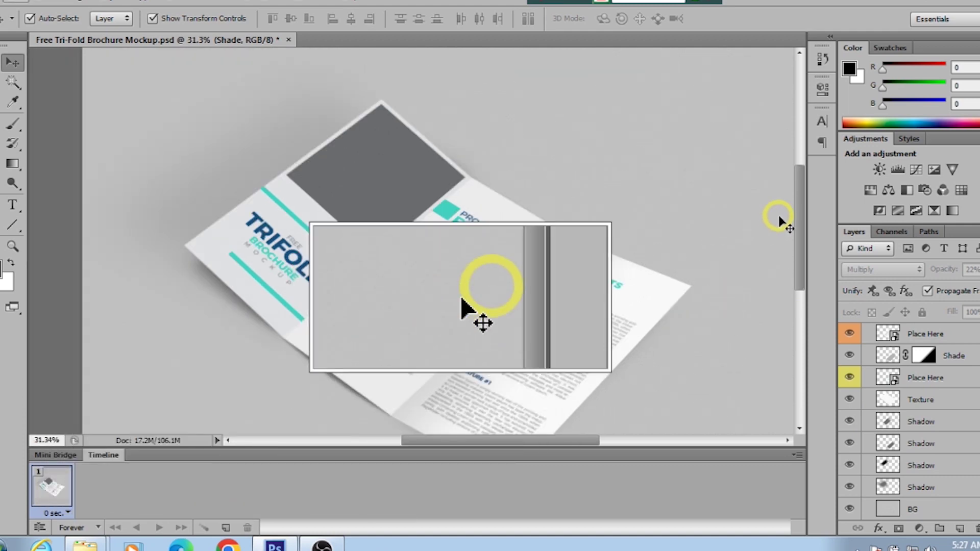
drag(796, 214, 797, 250)
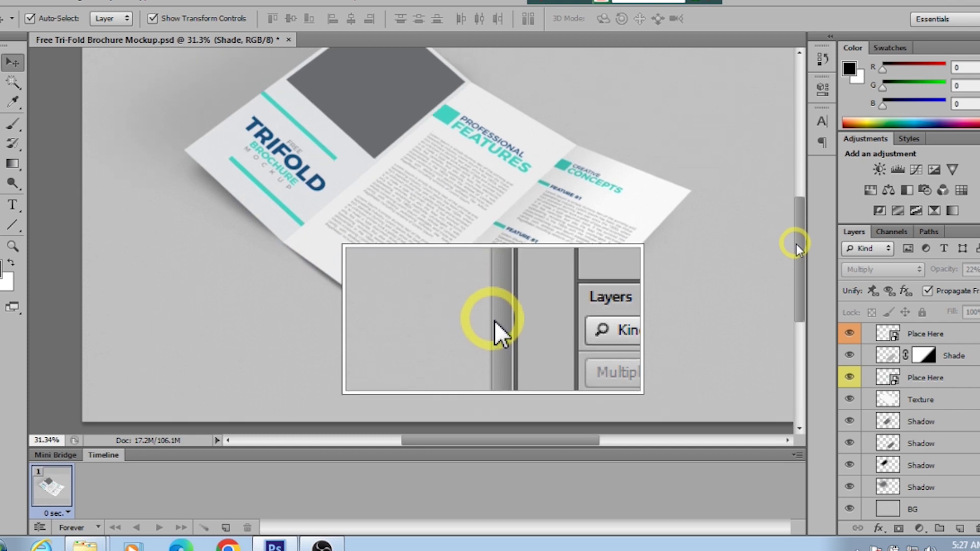
click(795, 244)
scroll(780, 246, down, 1)
scroll(766, 252, down, 2)
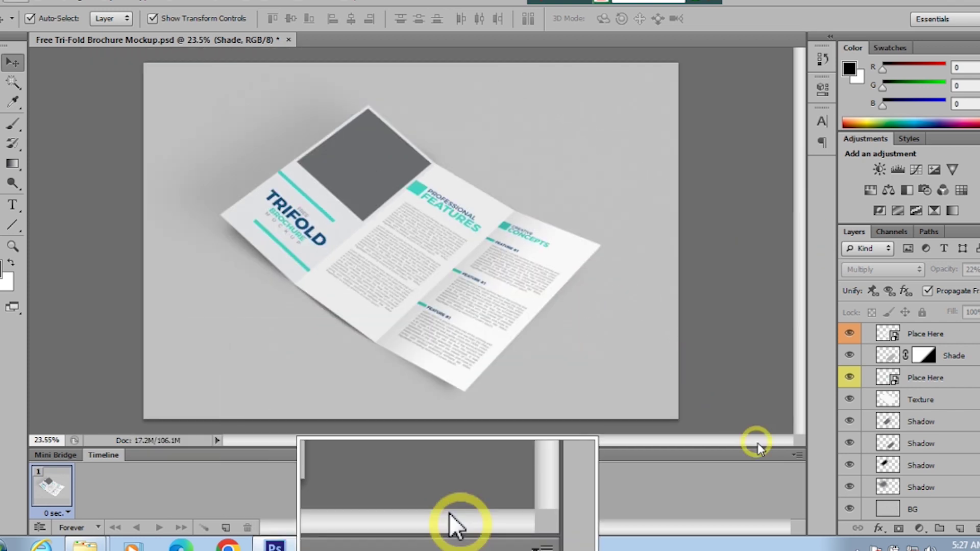
click(939, 511)
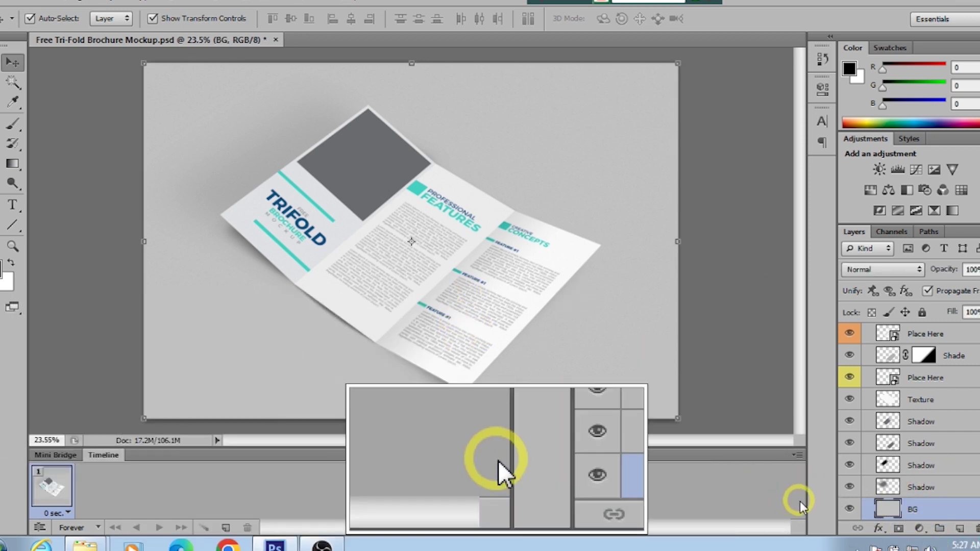
double_click(882, 512)
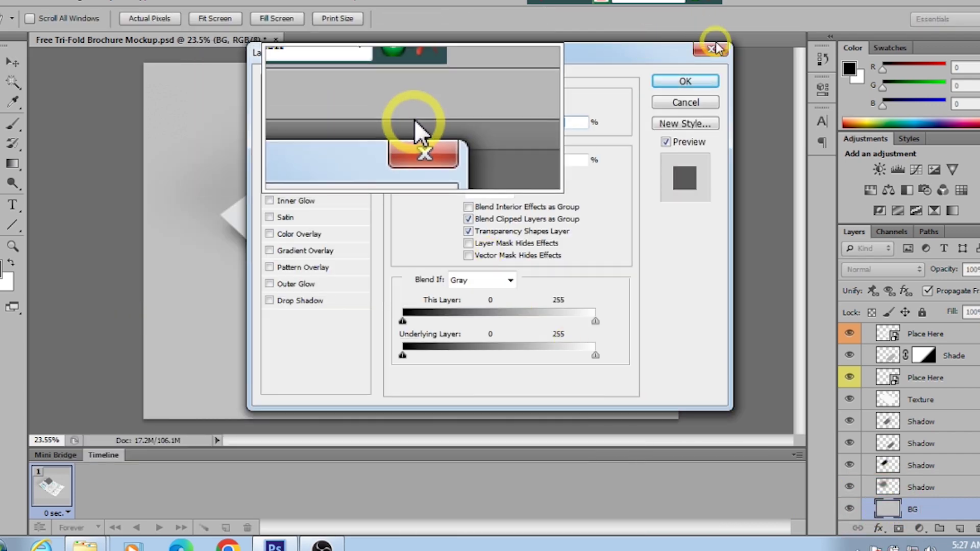
click(713, 49)
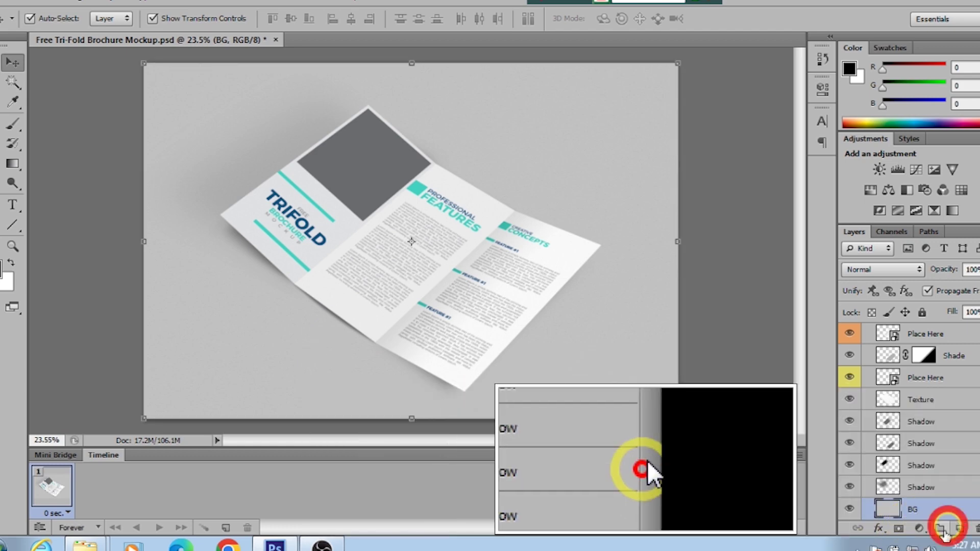
Add a Color Fill 1 solid colour layer in pale pink f4d2d2
click(921, 530)
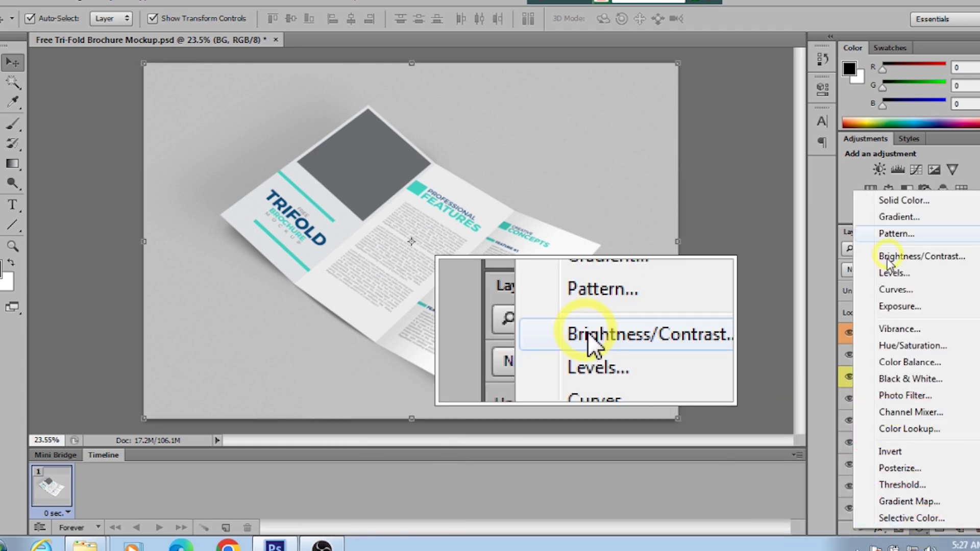
click(904, 193)
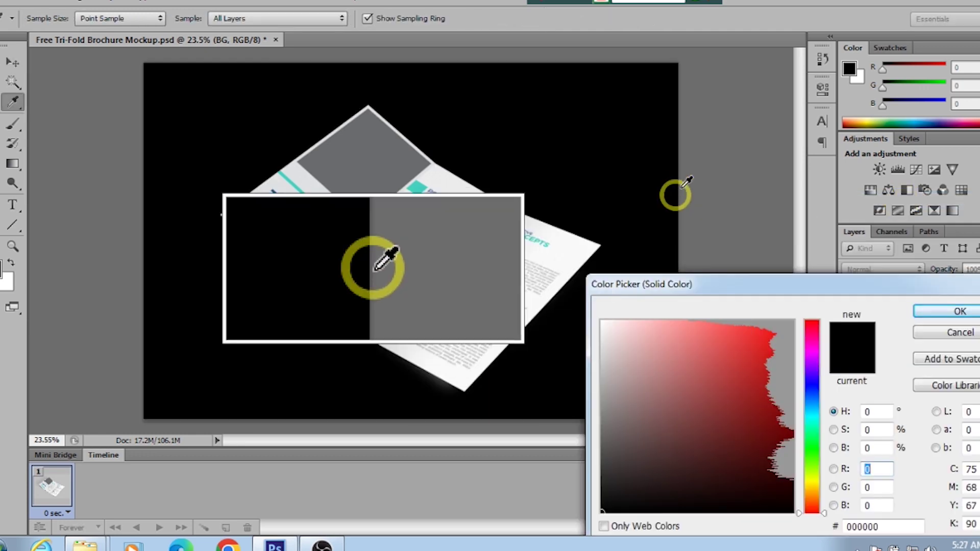
drag(726, 353, 664, 343)
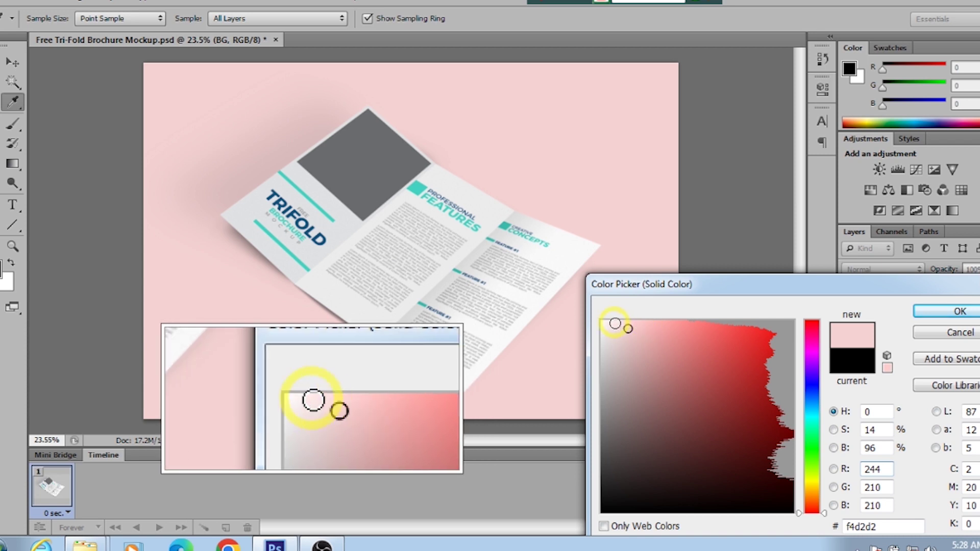
click(617, 324)
click(942, 314)
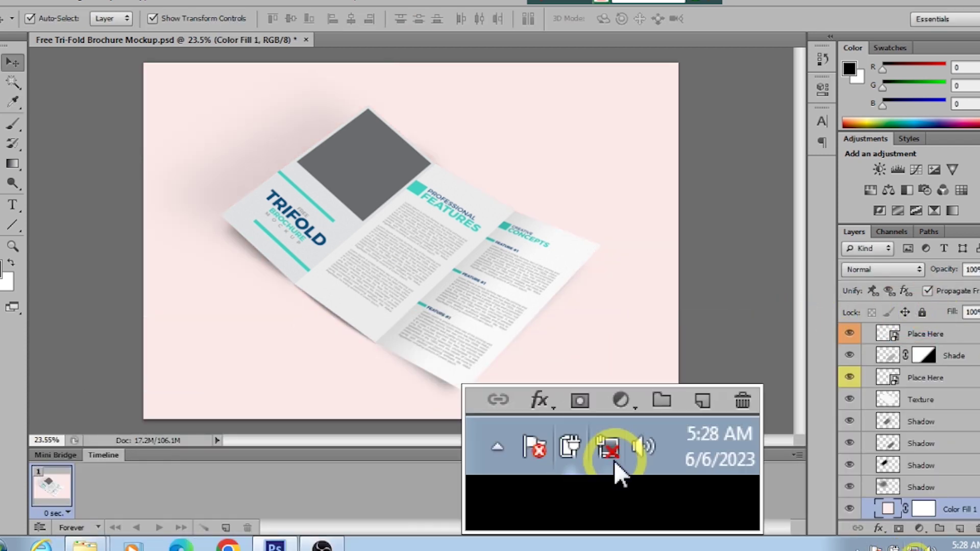
scroll(975, 488, down, 1)
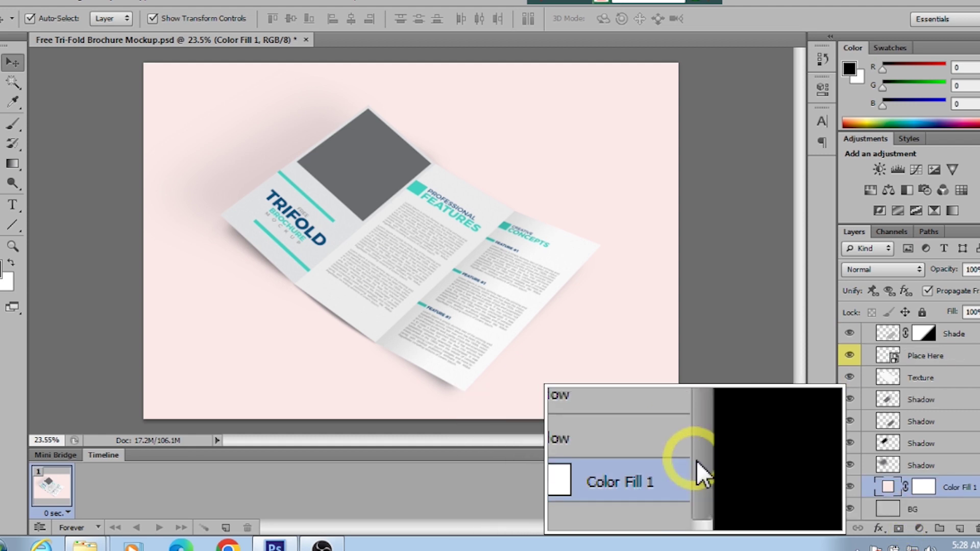
Recolour Color Fill 1 to grey-mauve b7b0b0, hiding it and then showing it again
click(850, 483)
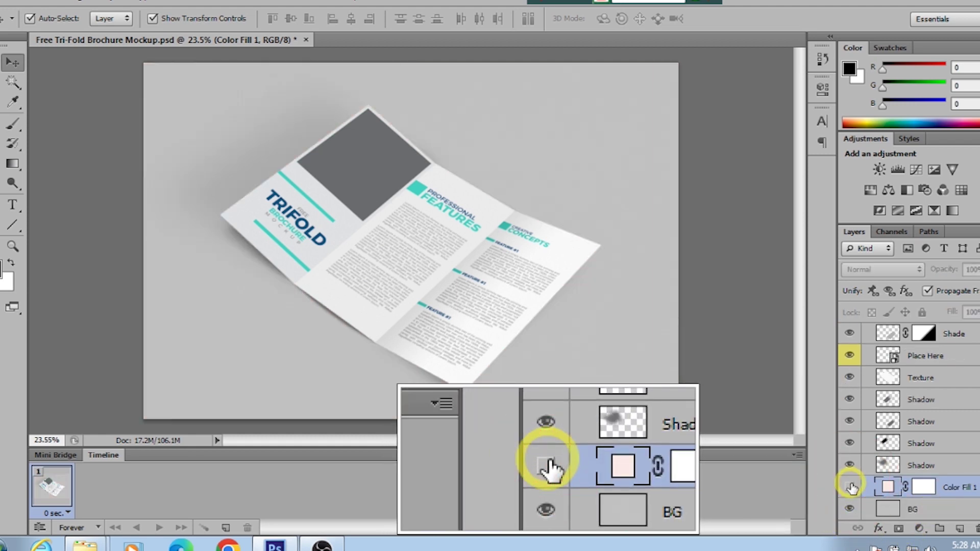
double_click(887, 488)
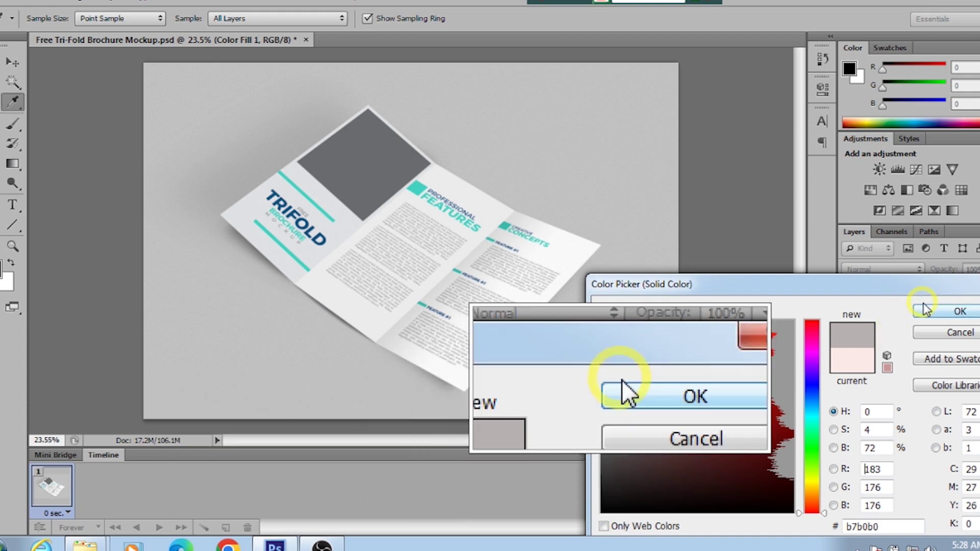
click(956, 311)
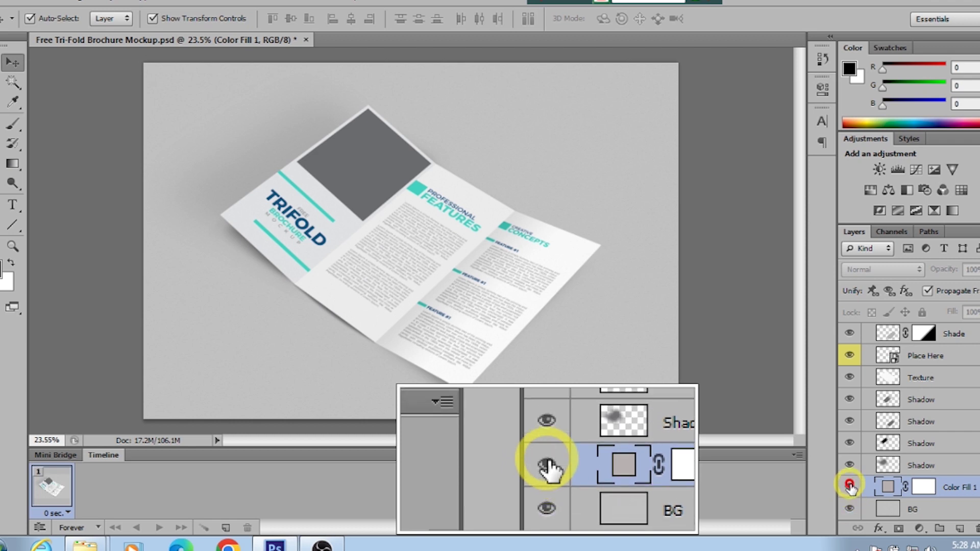
click(849, 487)
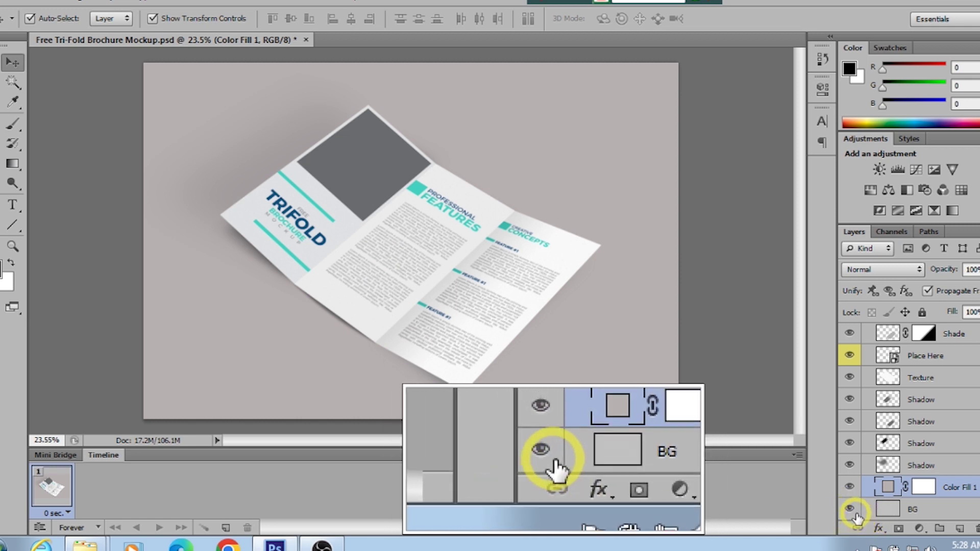
double_click(889, 510)
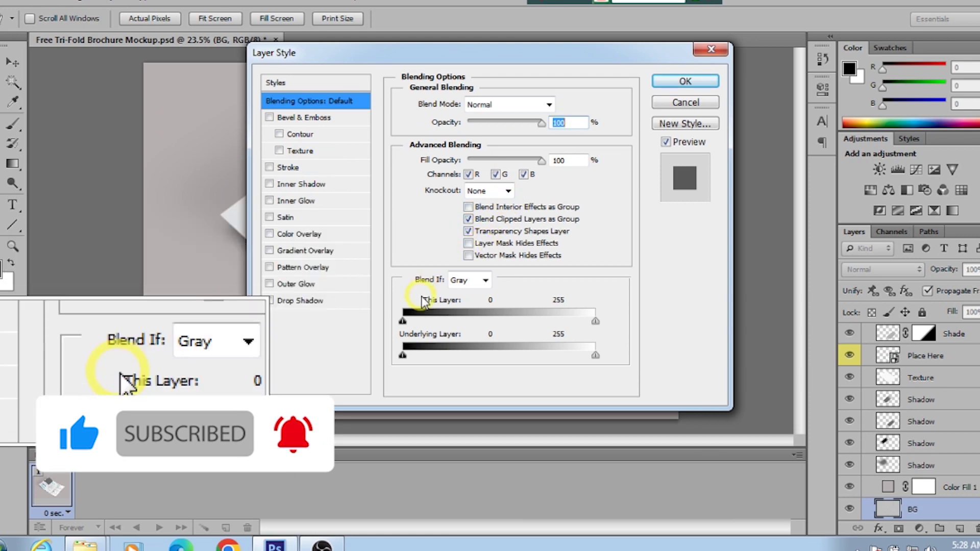
Dismiss the Layer Style dialog, delete the BG layer, then select the two Shadow layers
click(690, 80)
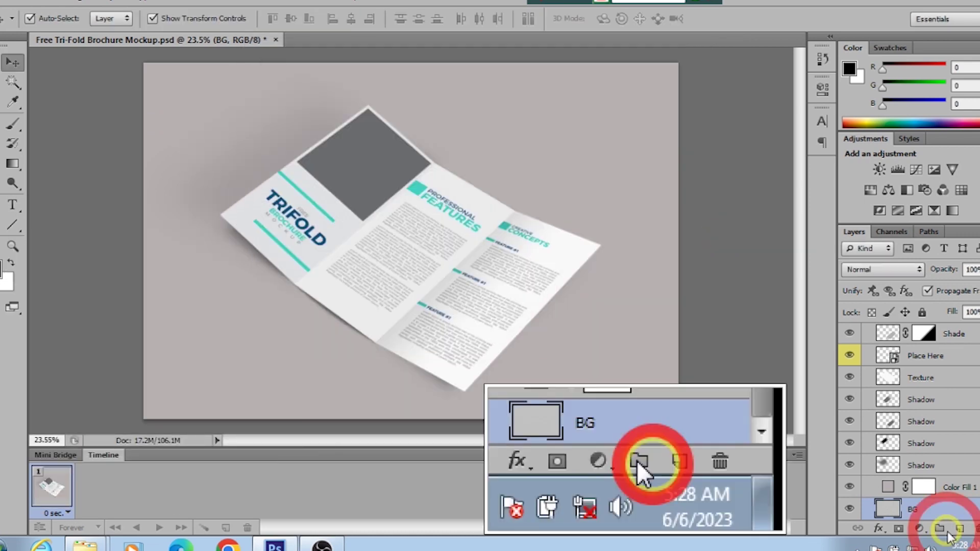
click(951, 510)
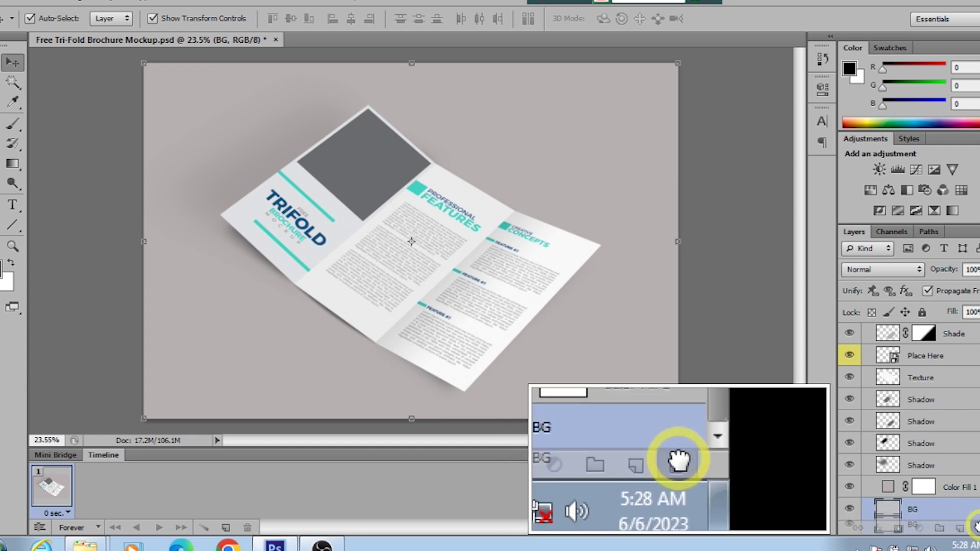
drag(976, 527, 977, 528)
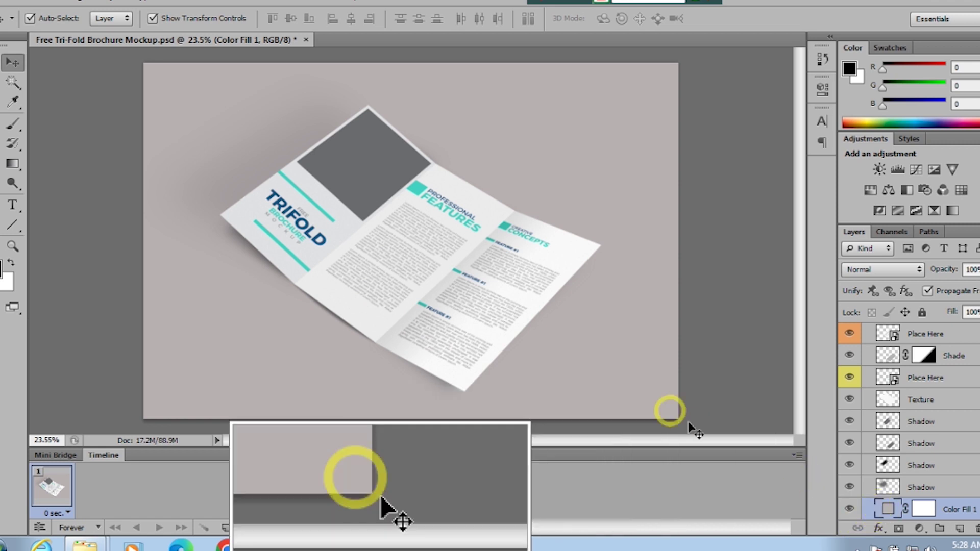
click(934, 486)
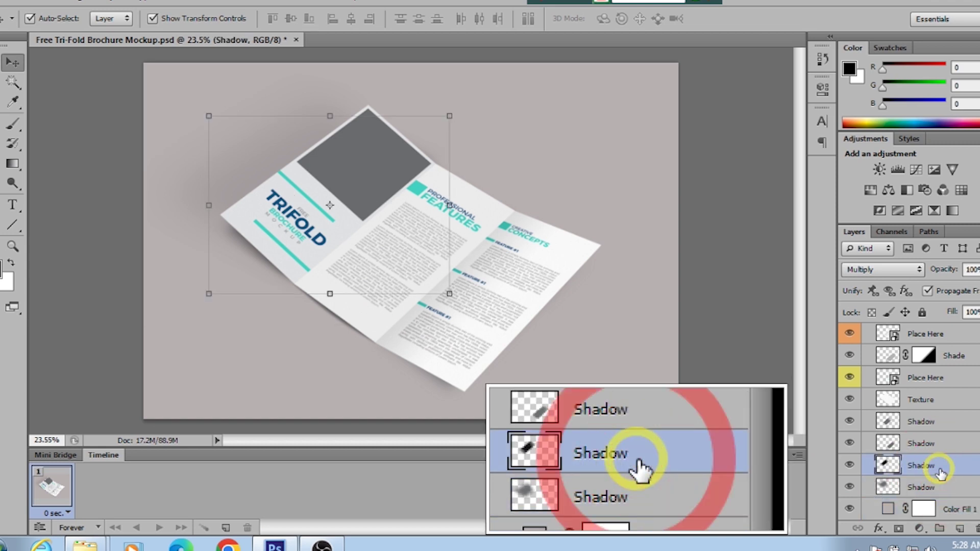
click(930, 422)
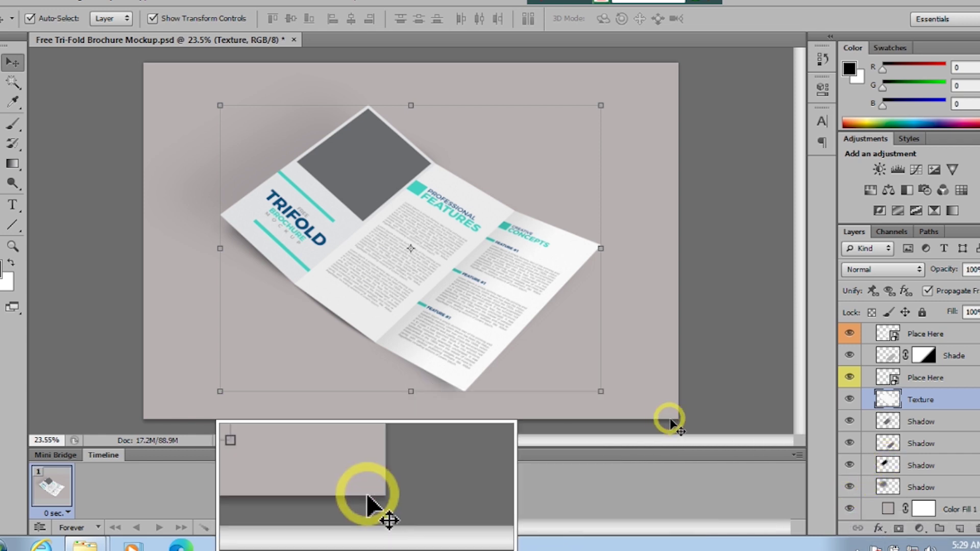
scroll(667, 326, up, 2)
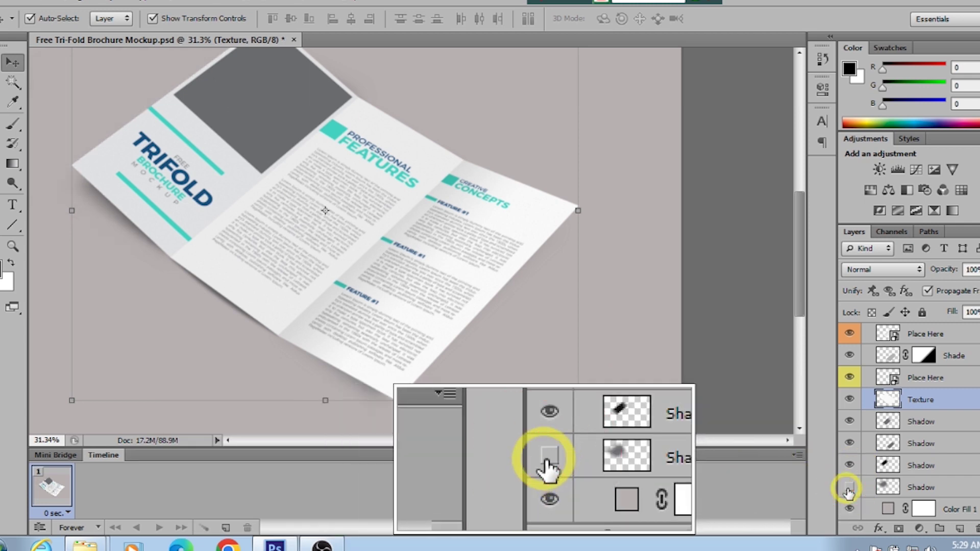
click(848, 488)
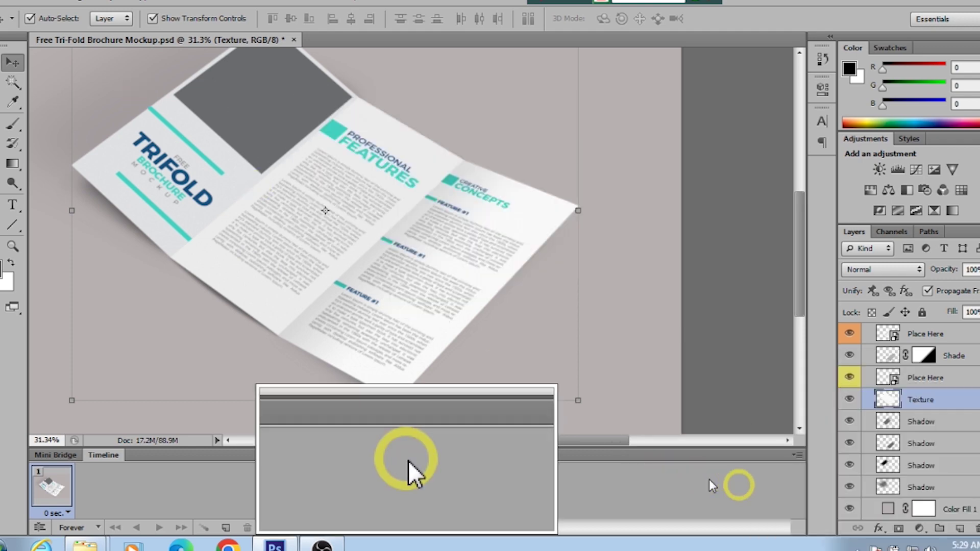
click(922, 489)
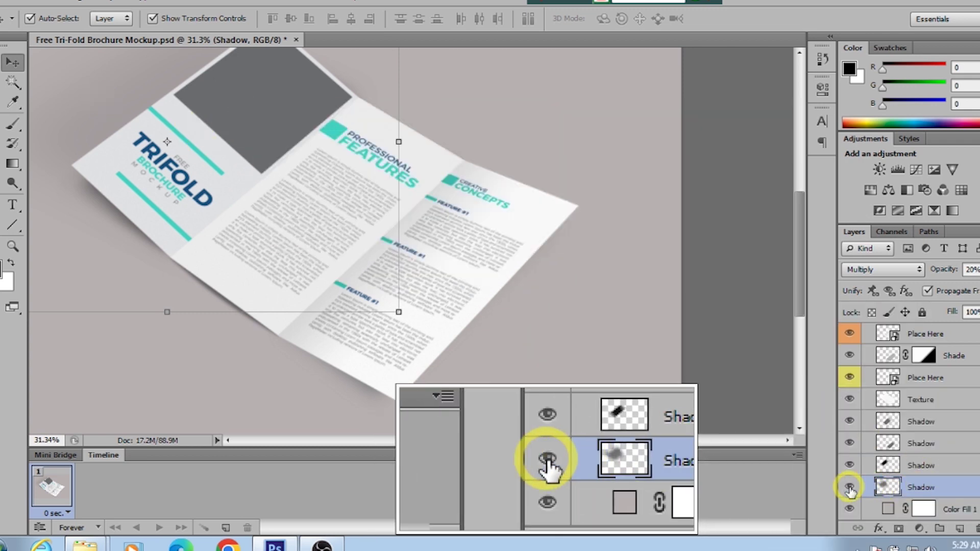
click(850, 488)
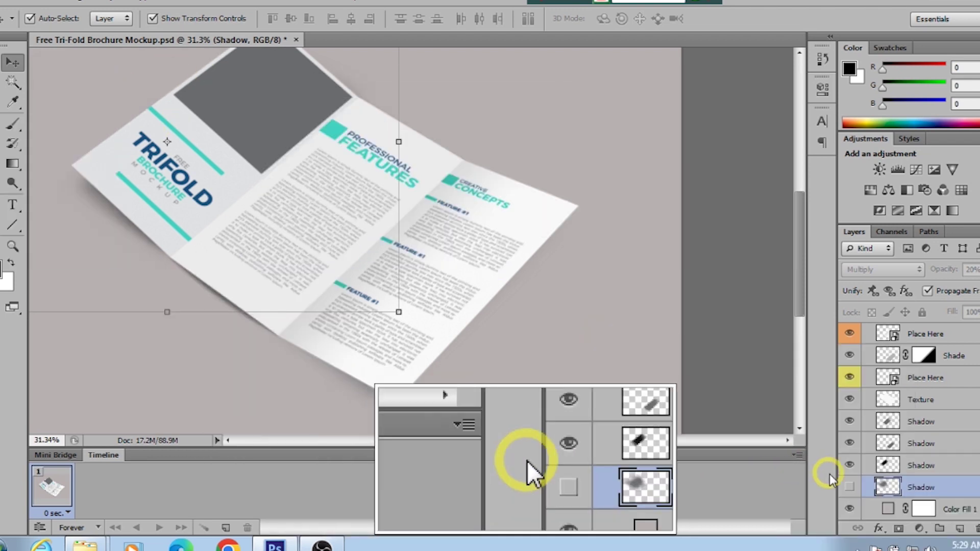
click(849, 489)
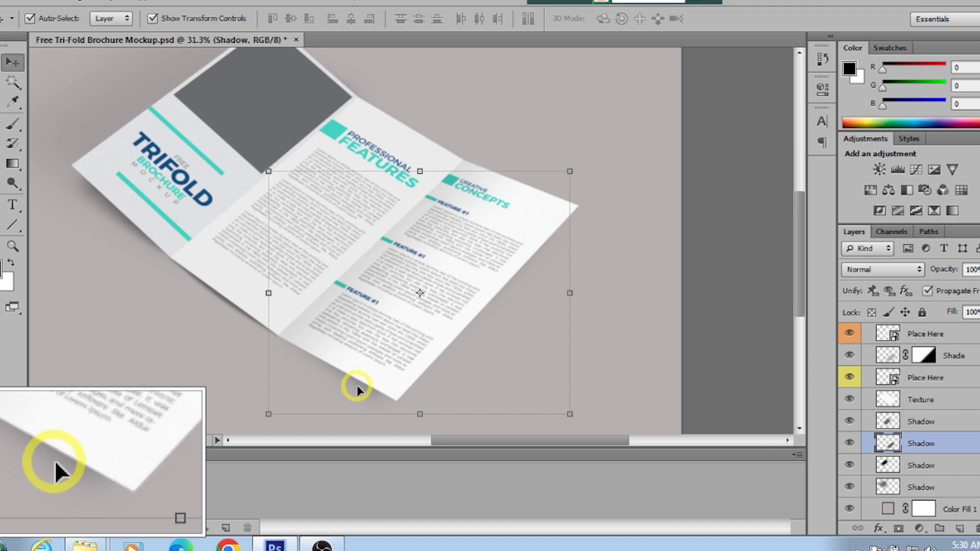
Hide and re-show the upper Shadow layer, then select the Texture layer
click(932, 422)
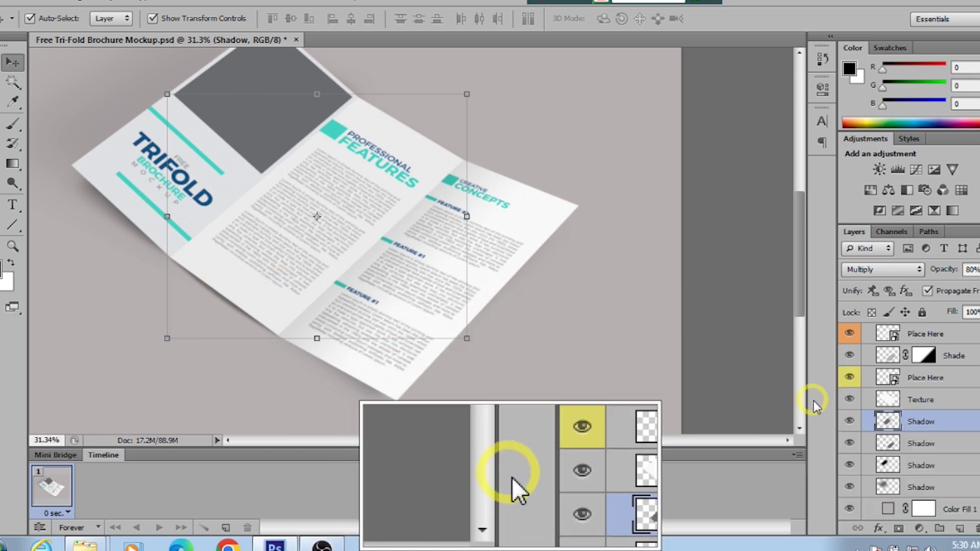
click(846, 421)
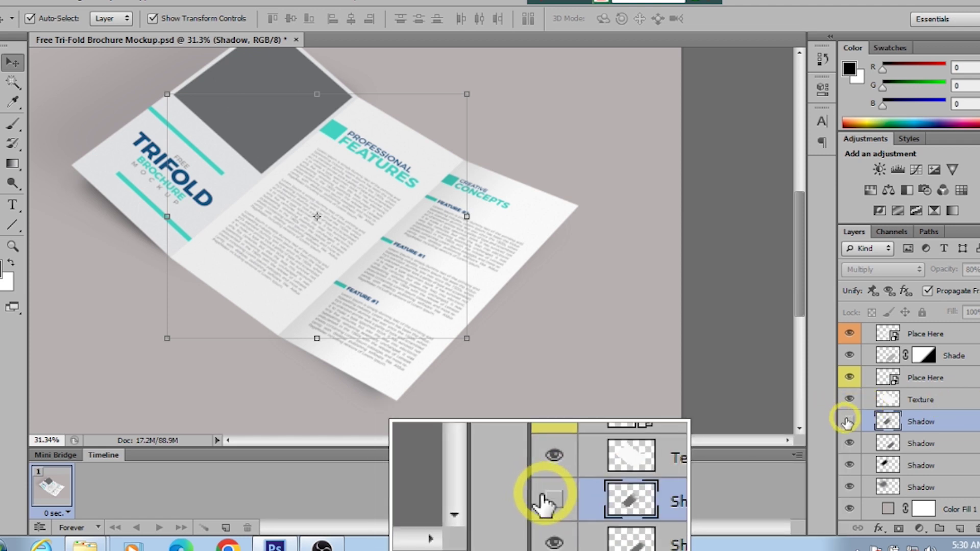
click(849, 421)
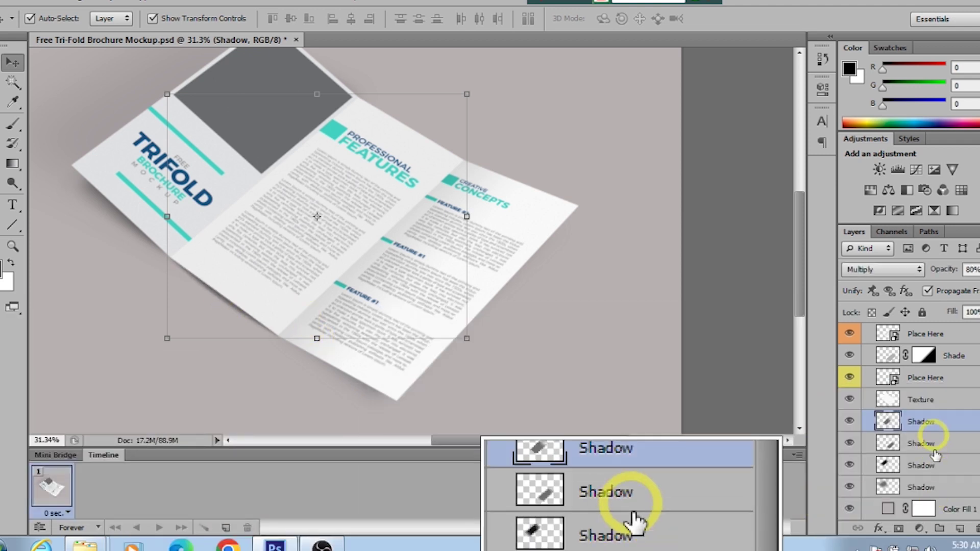
click(949, 401)
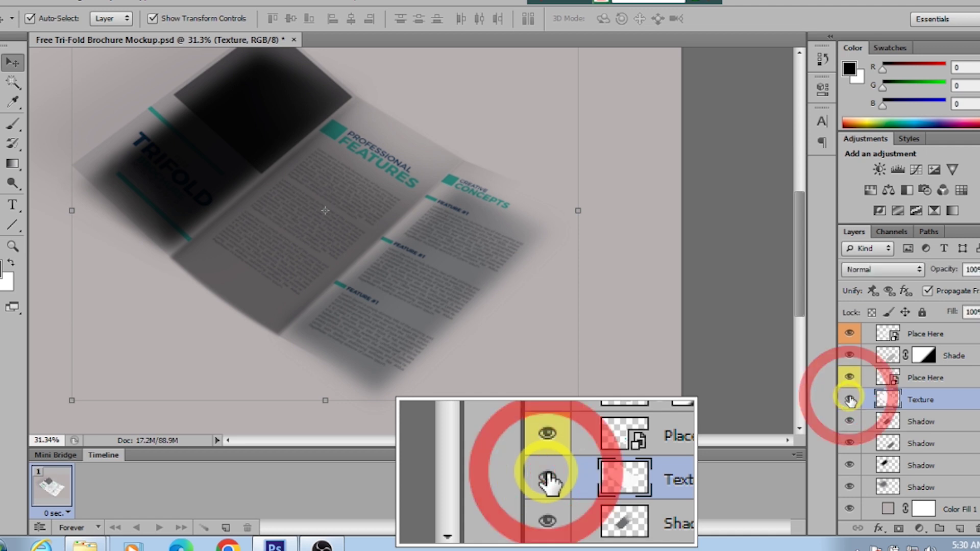
Toggle the Texture layer's visibility repeatedly to compare the mockup with and without it
click(850, 400)
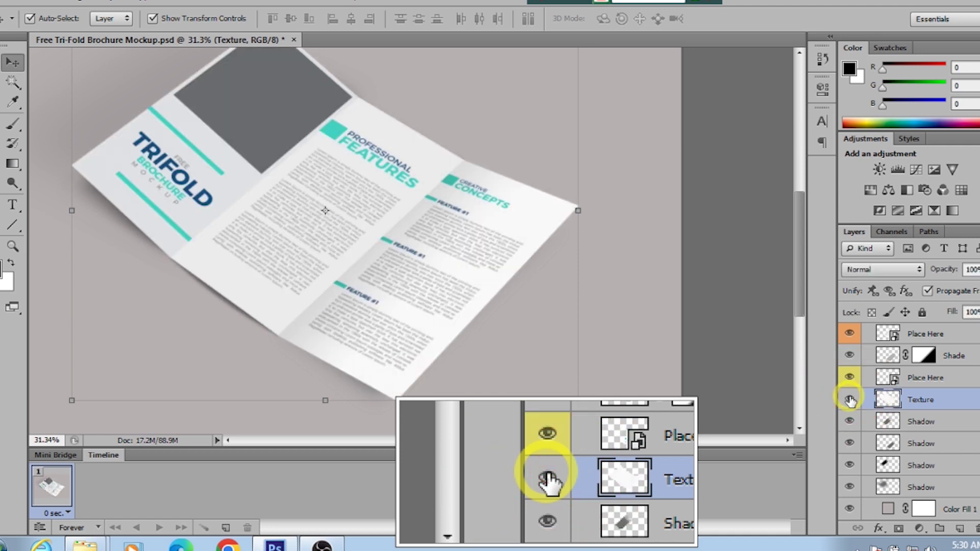
click(850, 399)
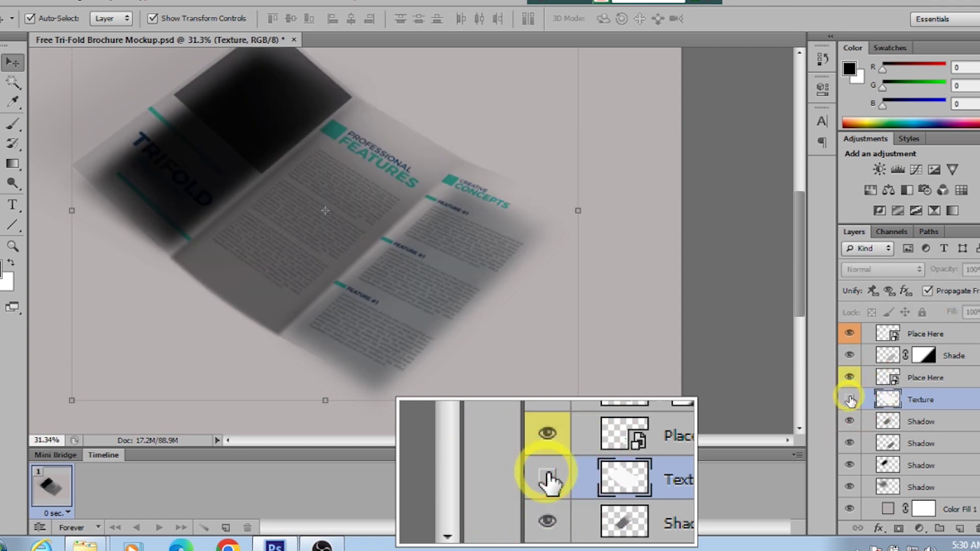
click(850, 399)
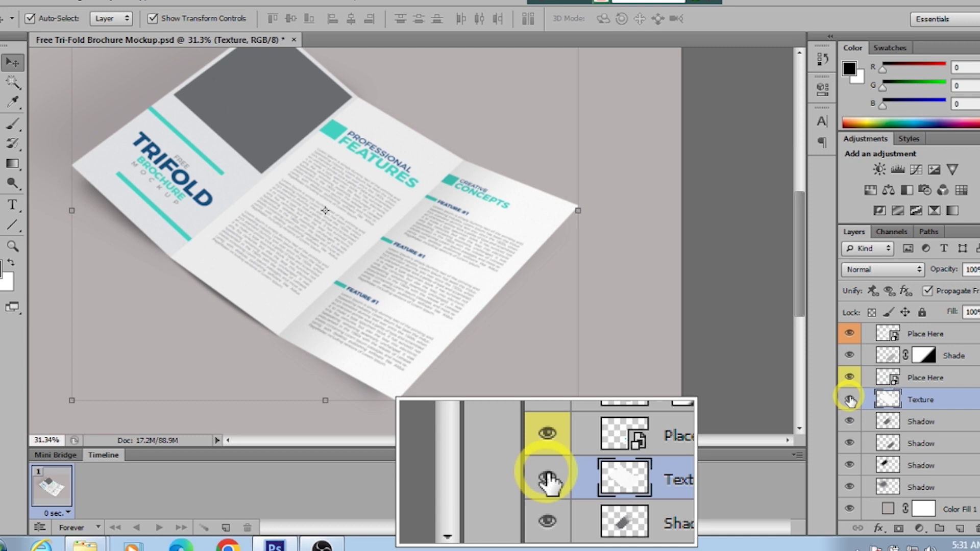
click(850, 398)
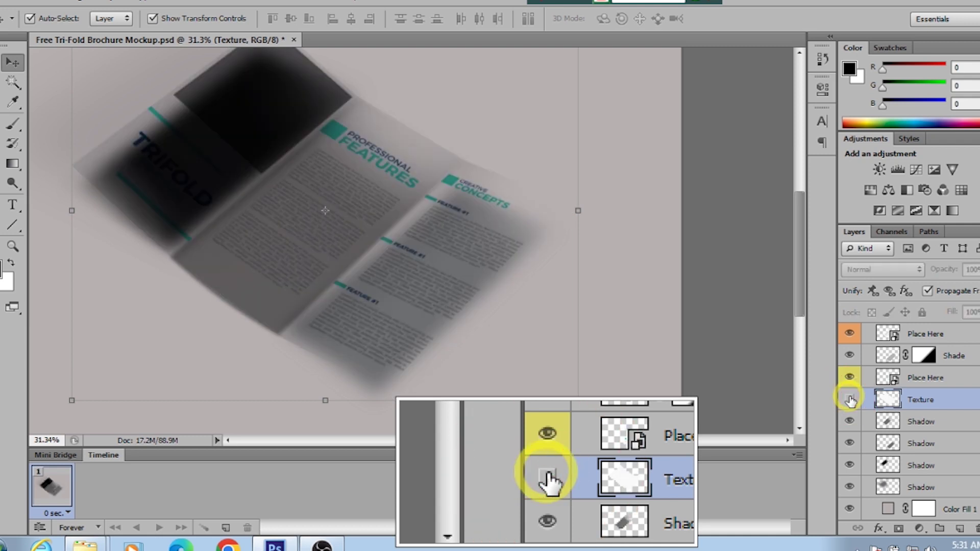
click(849, 399)
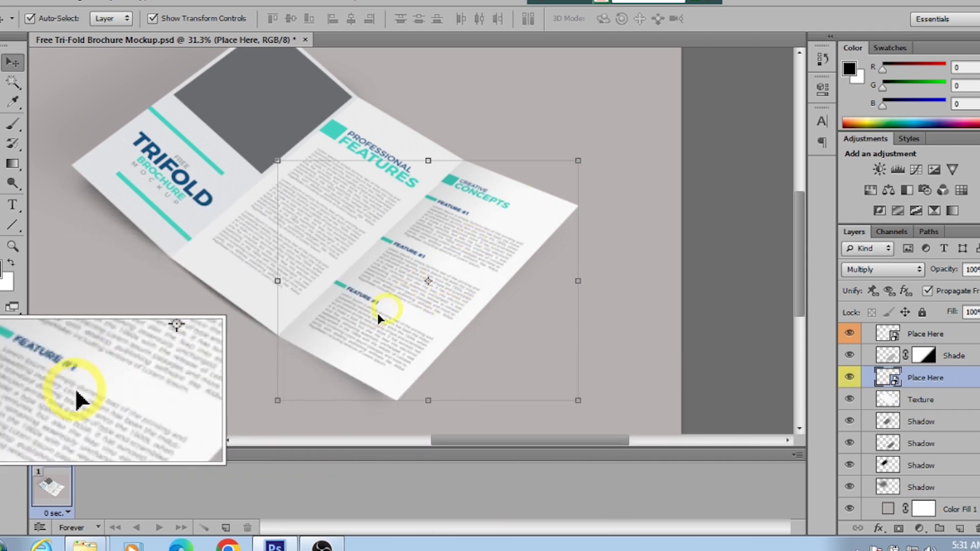
Open the Place Here contents as Layer 2.psb, dismissing the save, text-engine and font notices
double_click(892, 384)
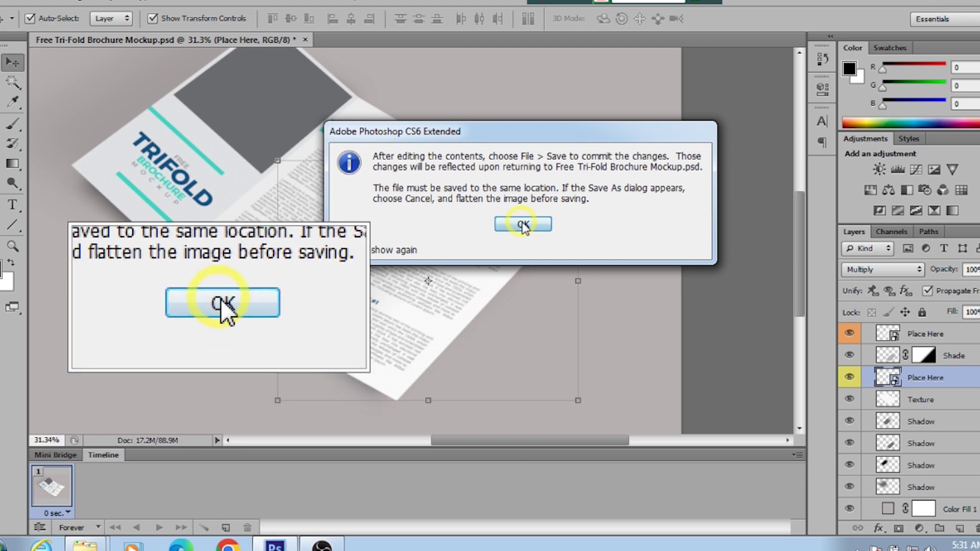
click(524, 227)
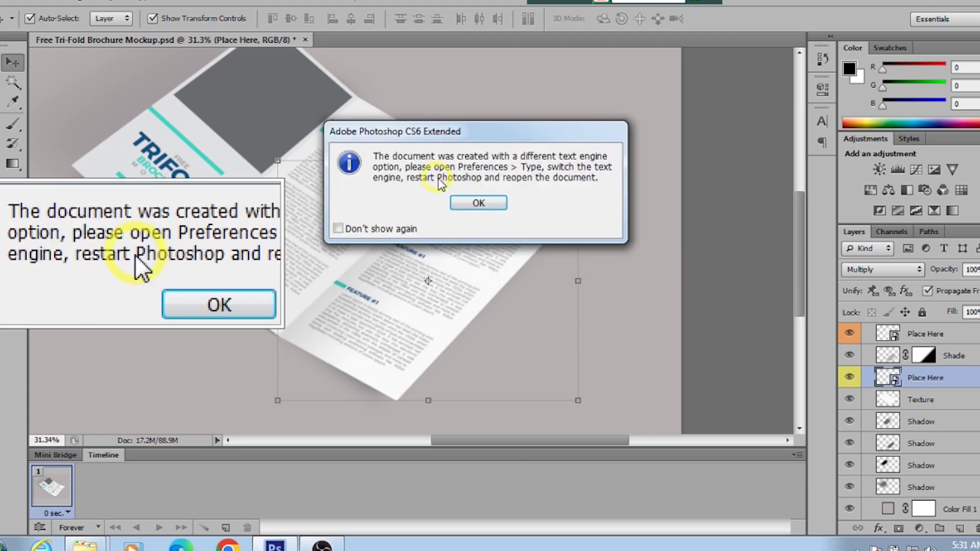
click(479, 203)
click(479, 203)
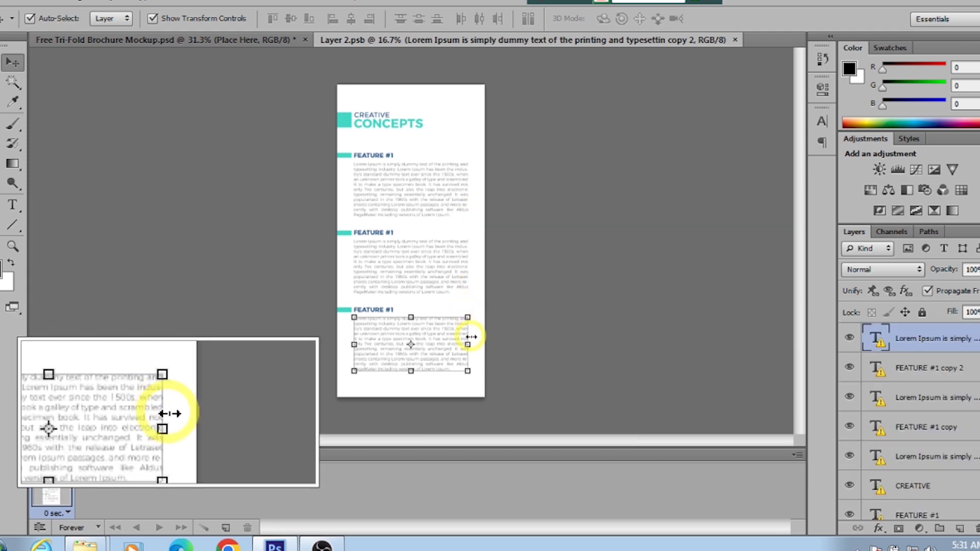
click(390, 264)
click(372, 191)
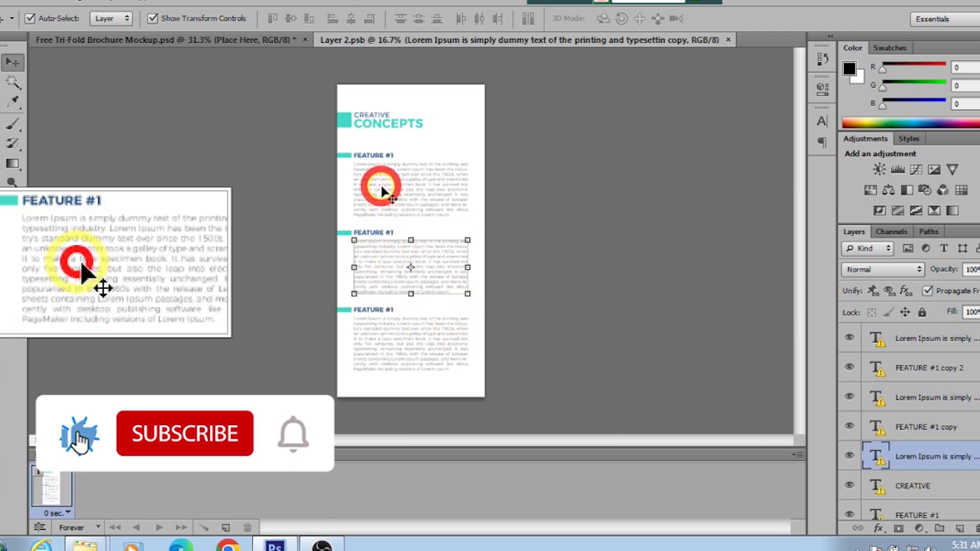
click(358, 156)
click(386, 128)
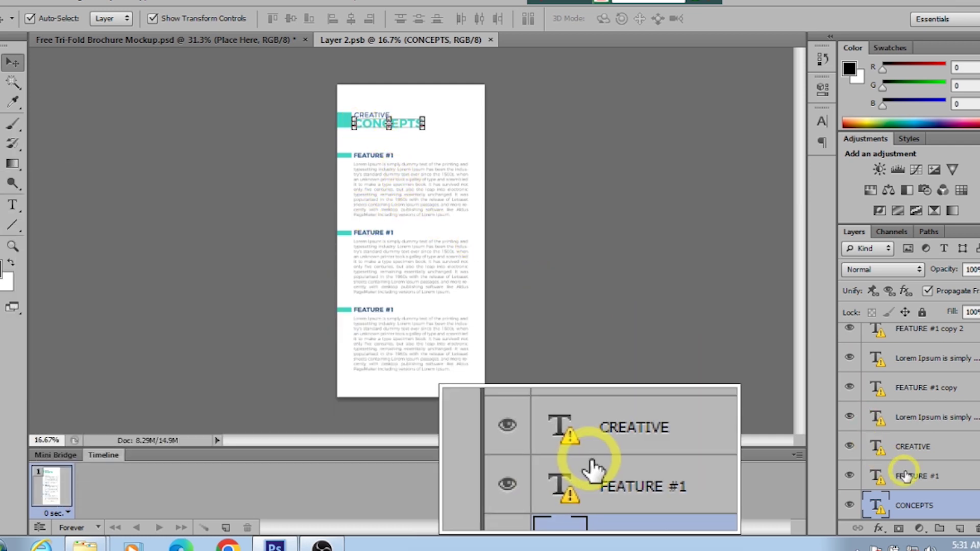
click(907, 476)
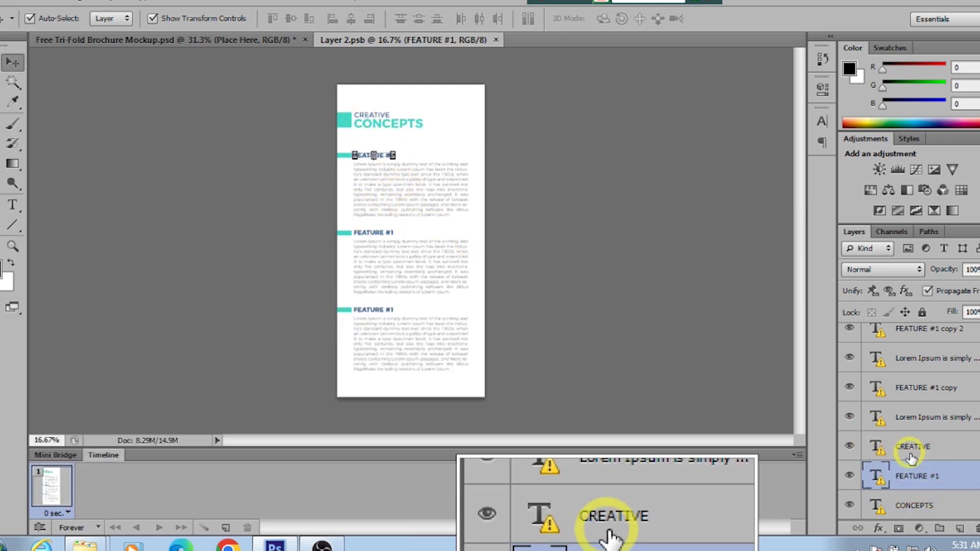
click(911, 418)
click(911, 388)
click(905, 363)
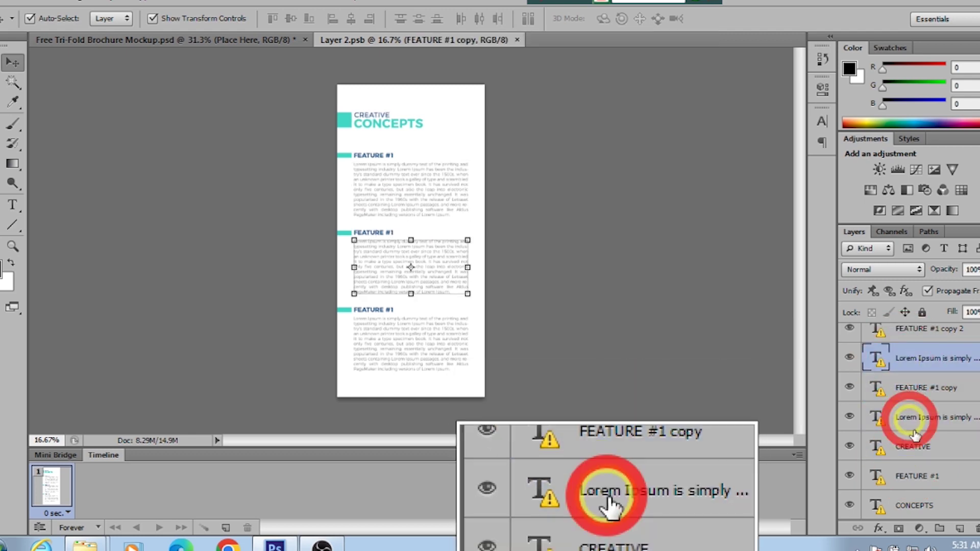
scroll(907, 368, up, 1)
click(906, 368)
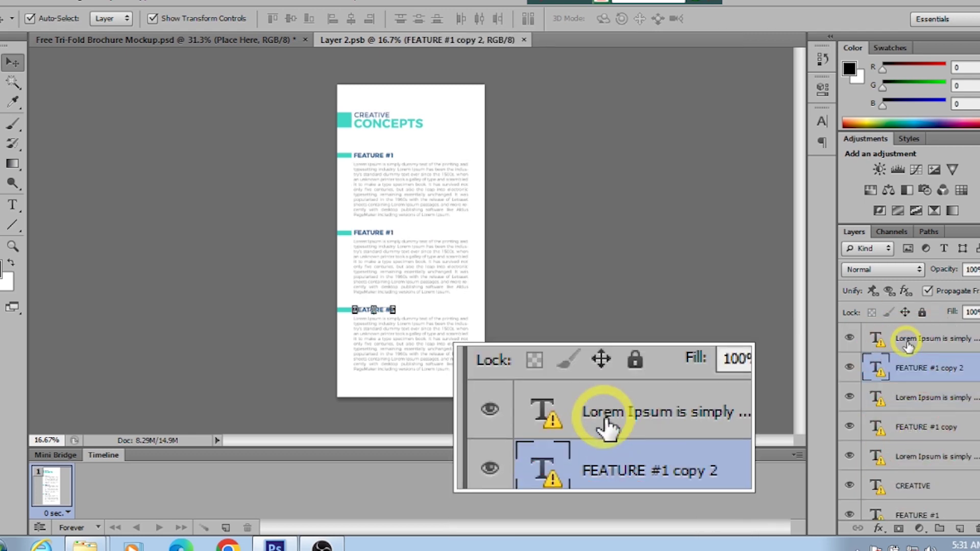
click(902, 338)
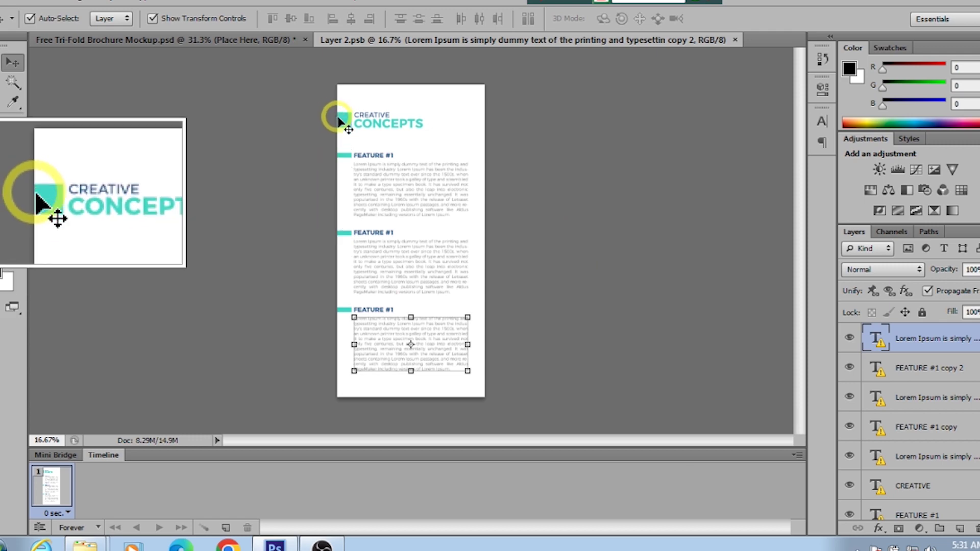
click(942, 368)
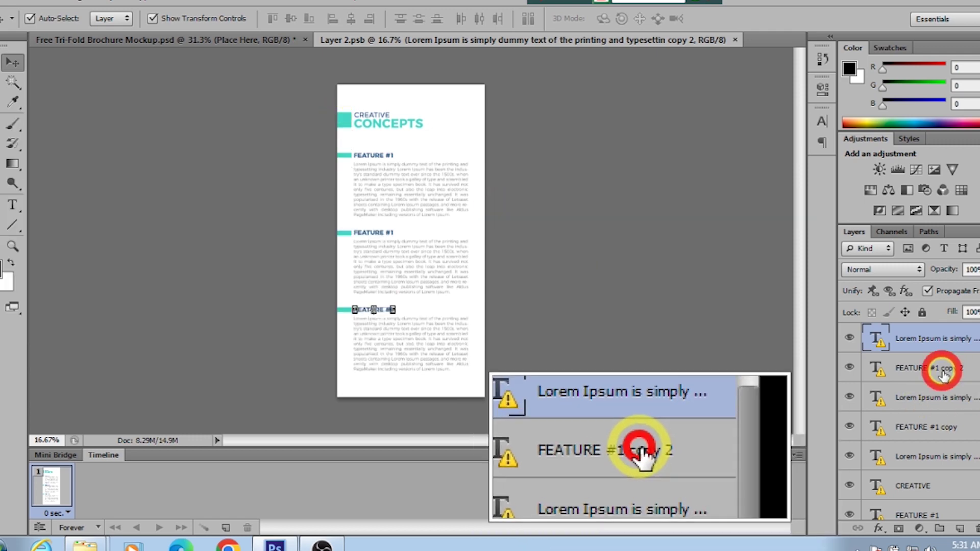
click(935, 399)
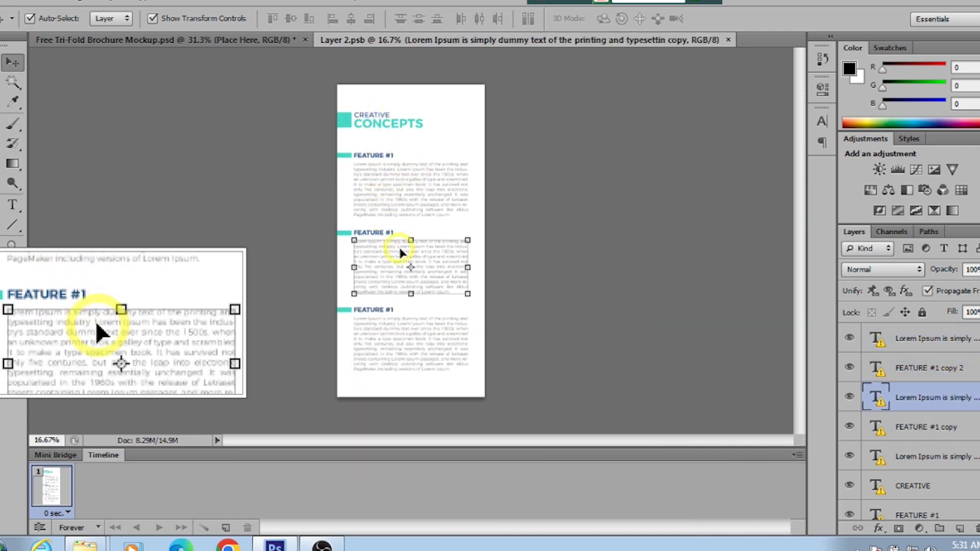
click(925, 368)
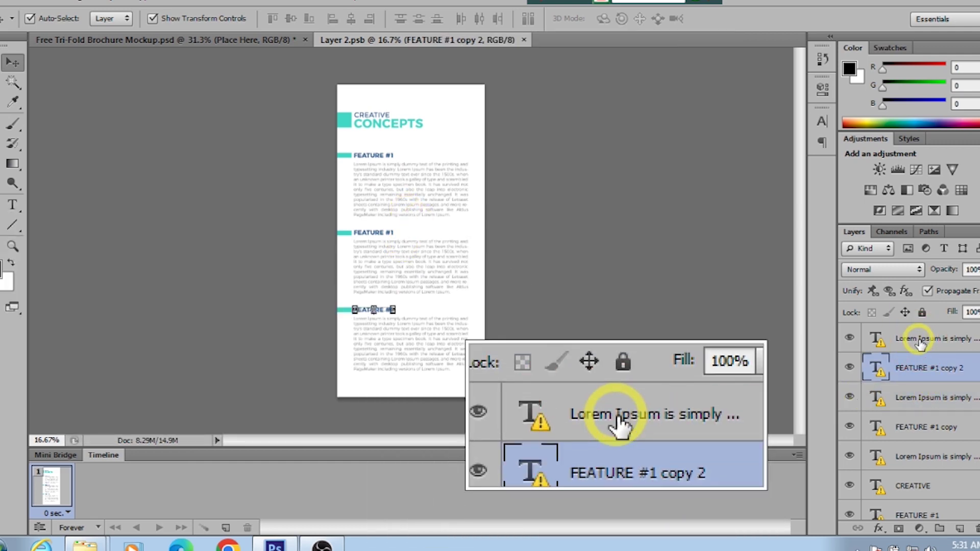
click(916, 338)
scroll(932, 485, down, 3)
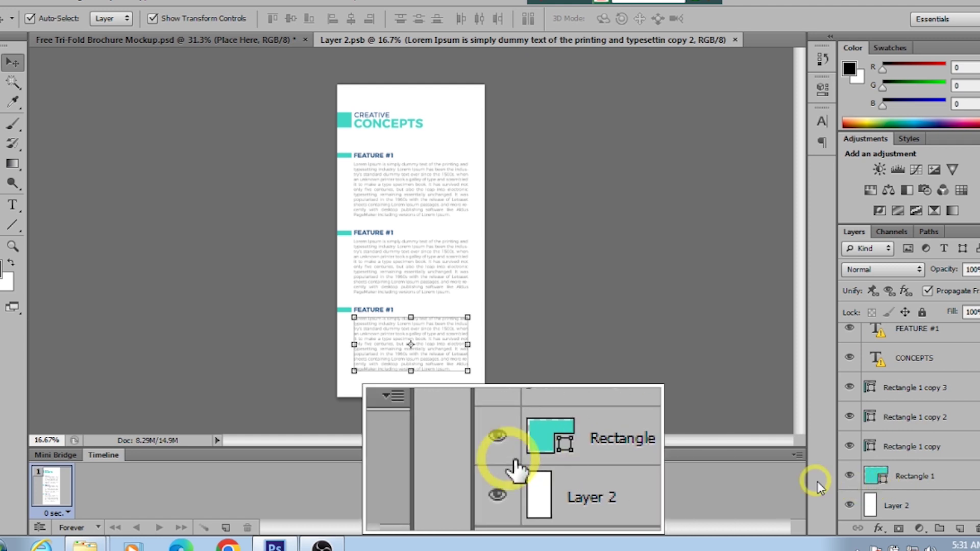
Inspect the Rectangle 1 layers in Layer 2.psb, then close it to return to the mockup
click(906, 477)
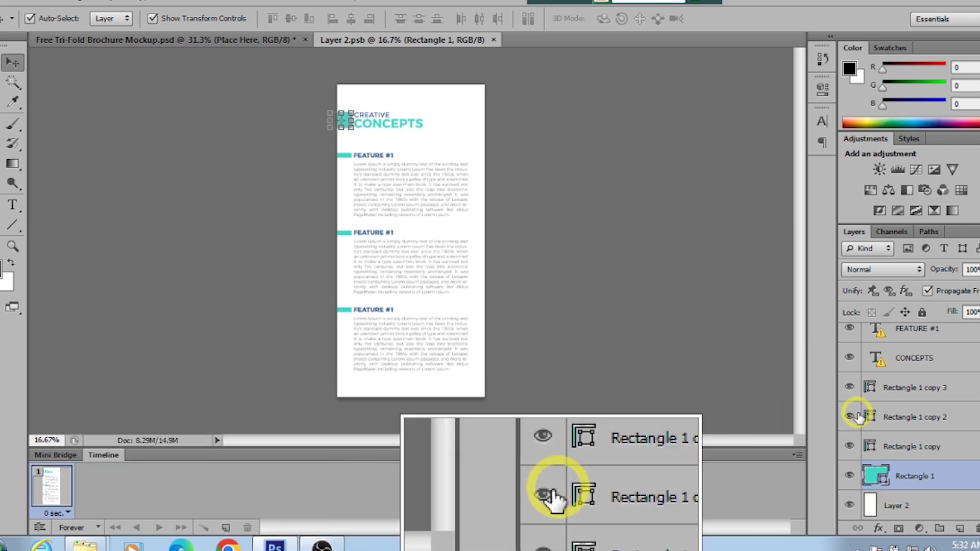
click(920, 392)
click(911, 421)
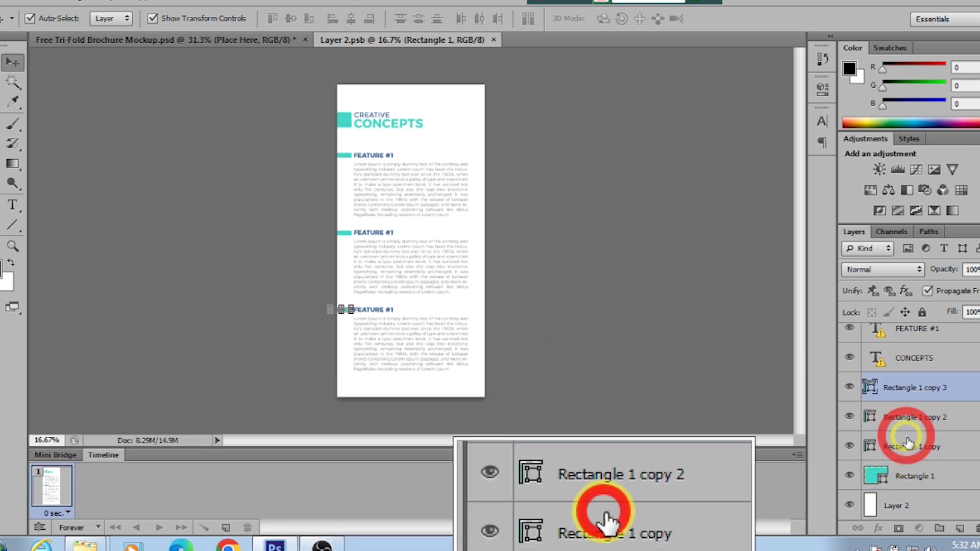
click(345, 155)
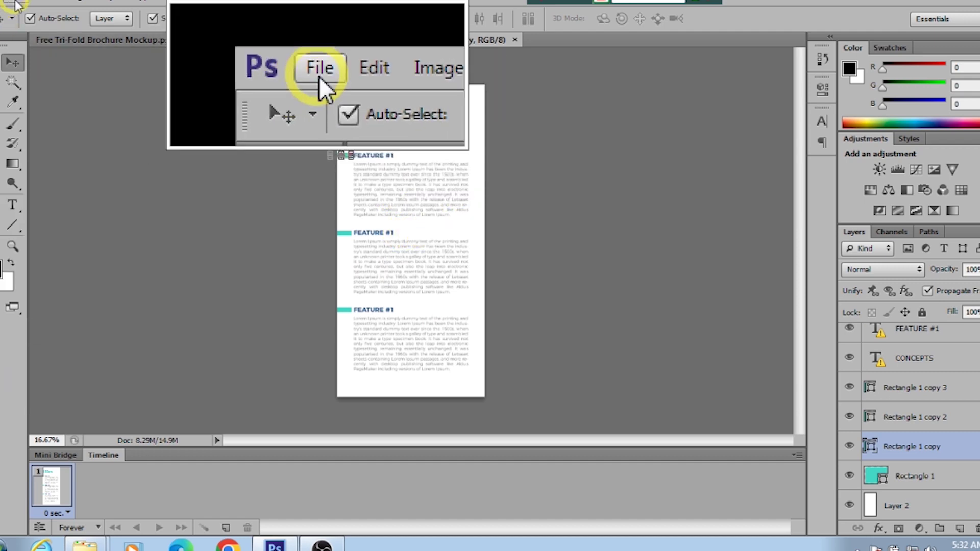
click(16, 2)
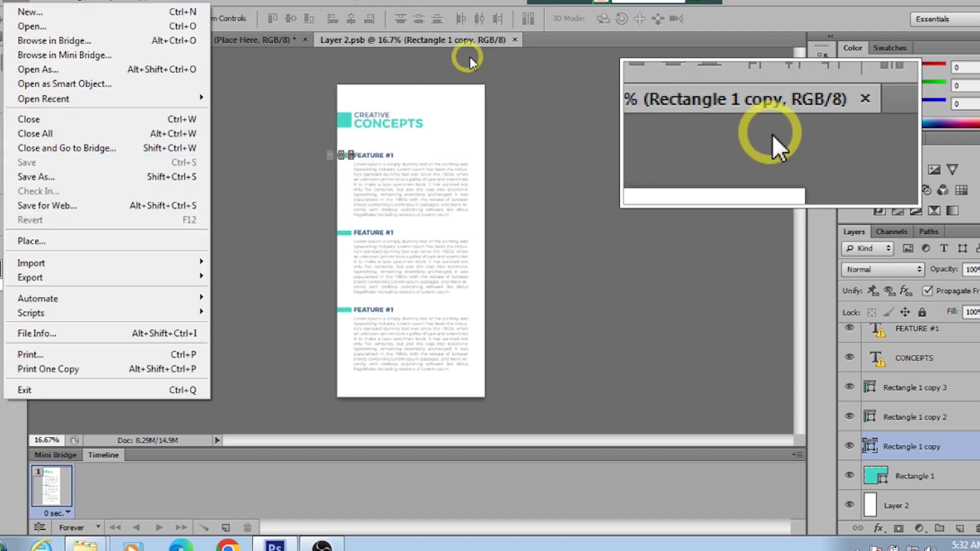
click(516, 40)
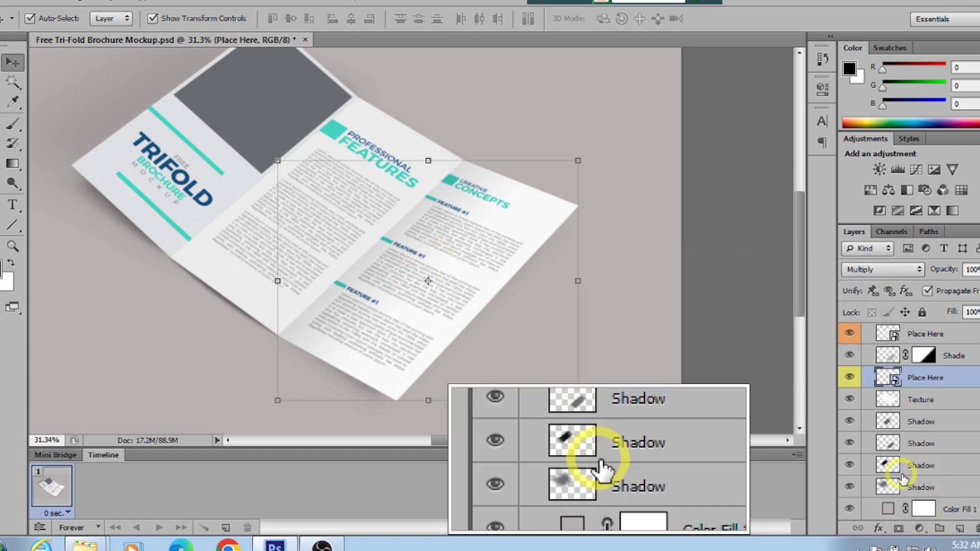
click(847, 380)
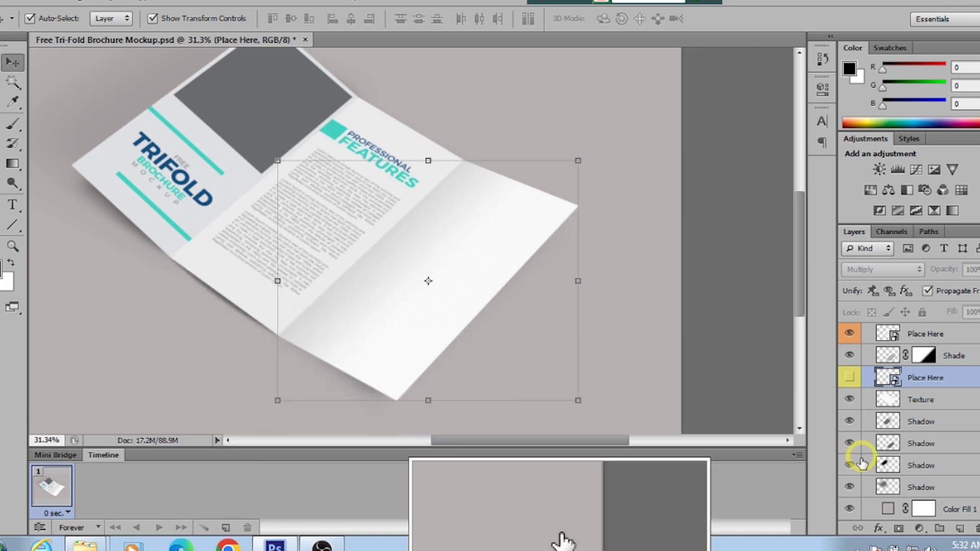
click(848, 378)
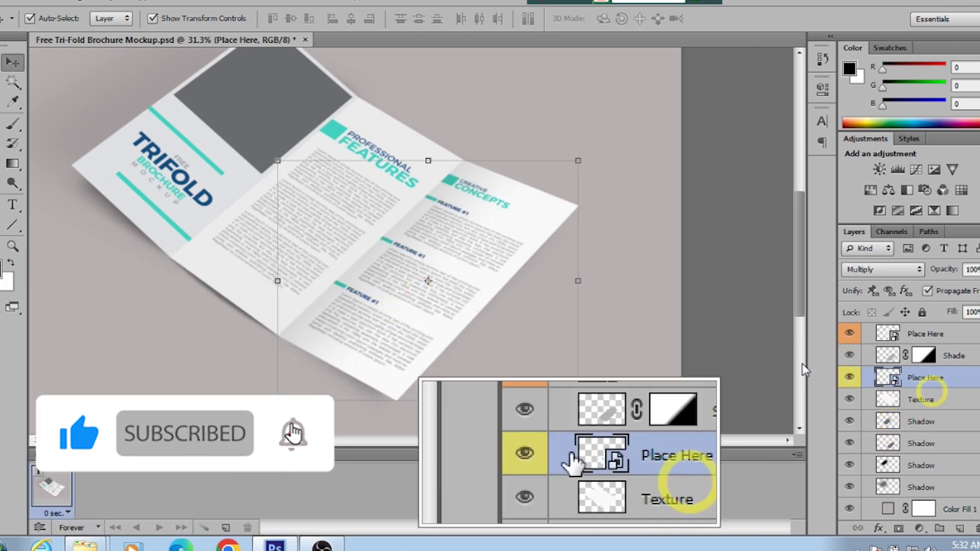
click(955, 352)
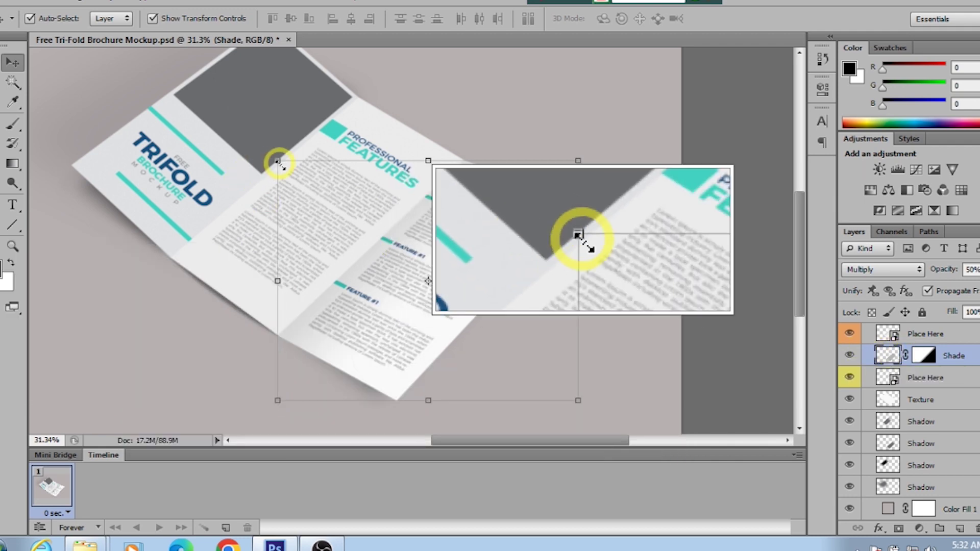
Resize the Shade layer from its top-left corner and commit the transform
mouse_move(276, 160)
mouse_down()
mouse_move(330, 193)
mouse_move(269, 149)
mouse_up()
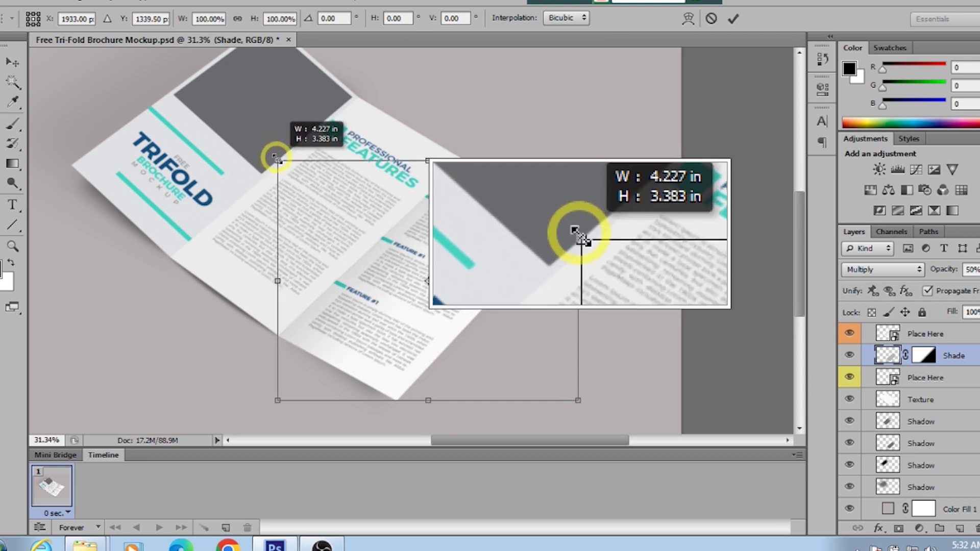
click(490, 346)
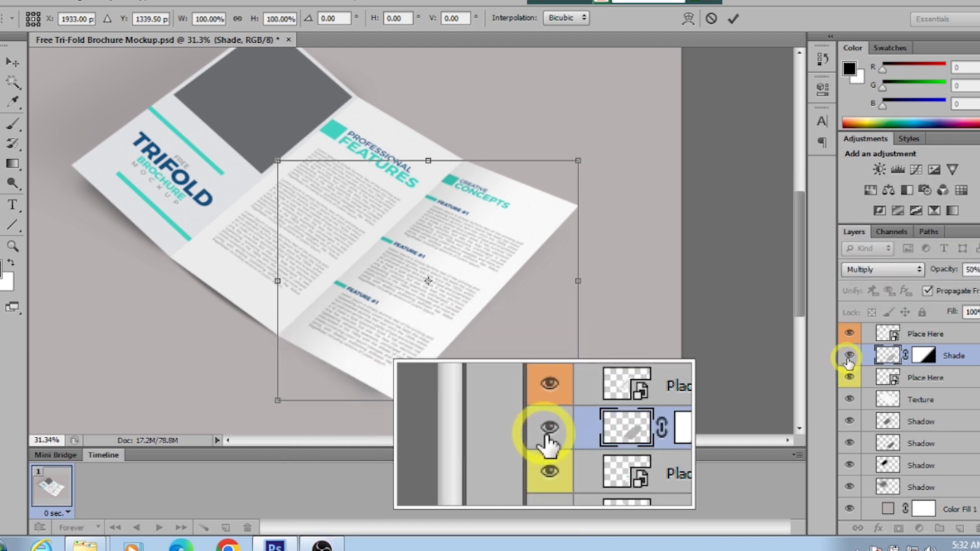
click(736, 19)
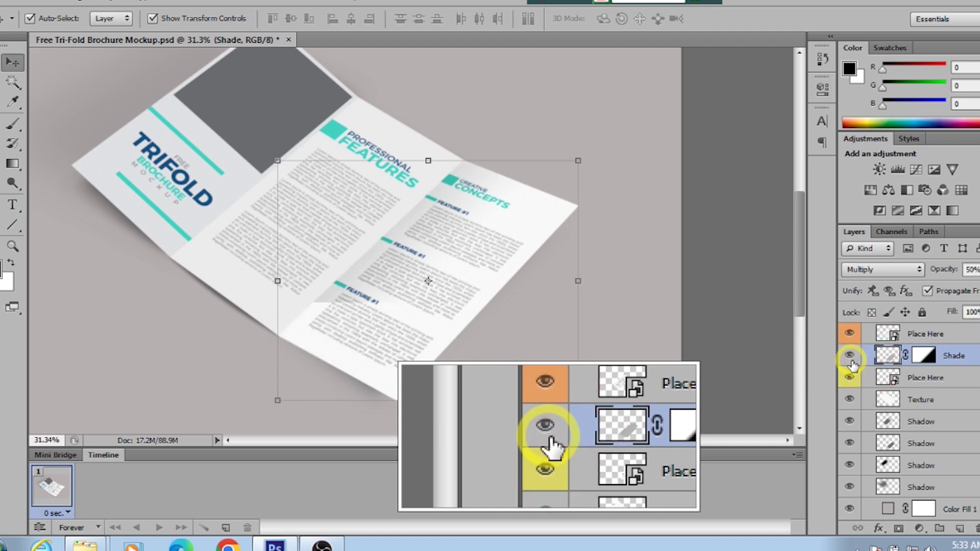
scroll(939, 378, up, 2)
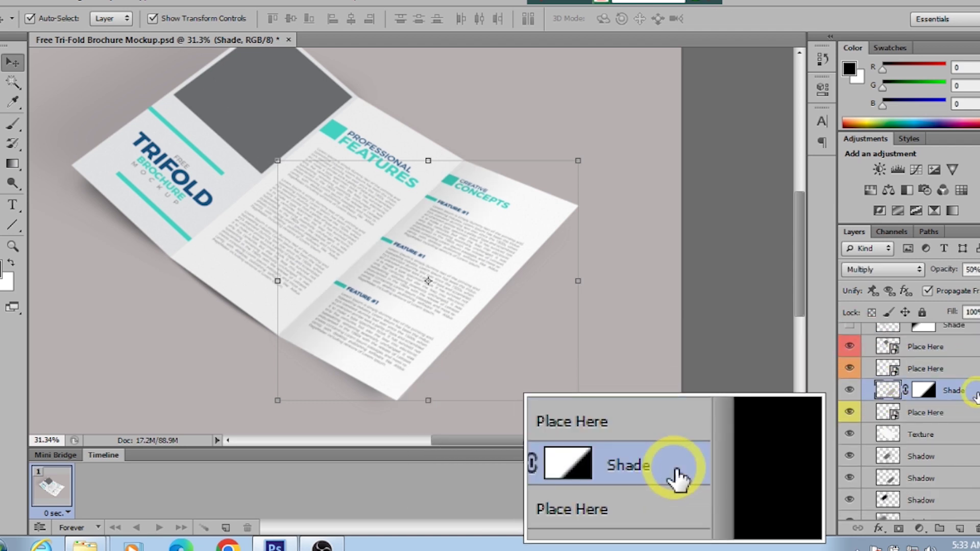
scroll(959, 398, up, 1)
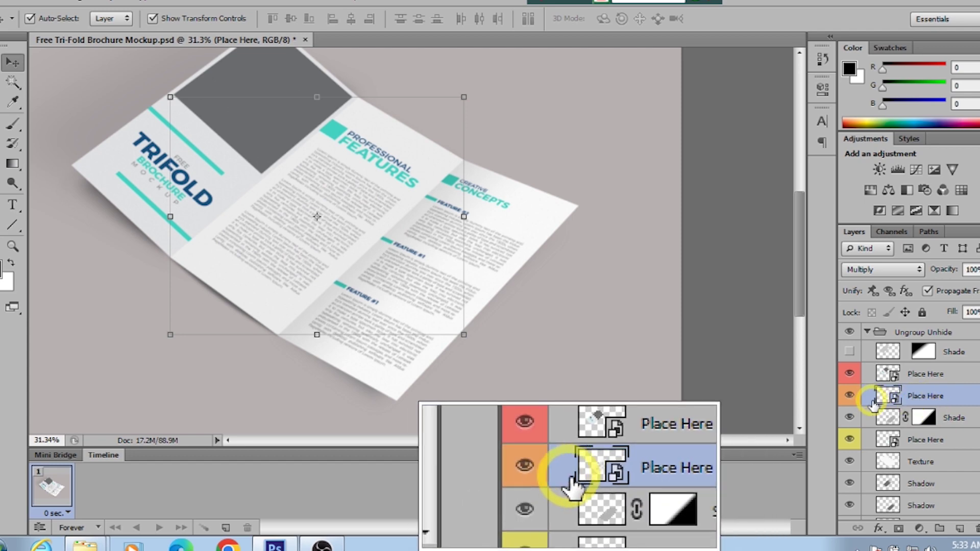
Open the middle Place Here smart object, Layer 2 copy.psb, and dismiss its three notices
double_click(893, 397)
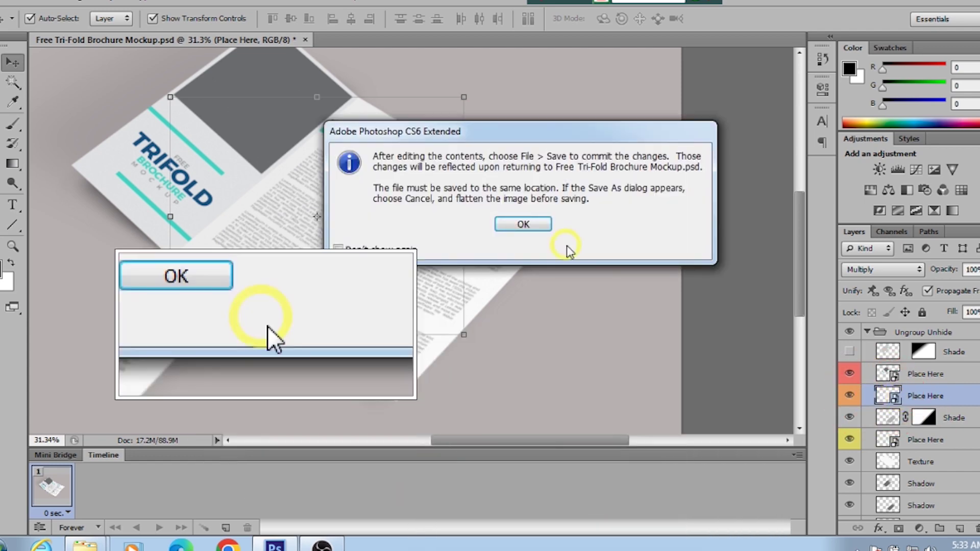
click(584, 219)
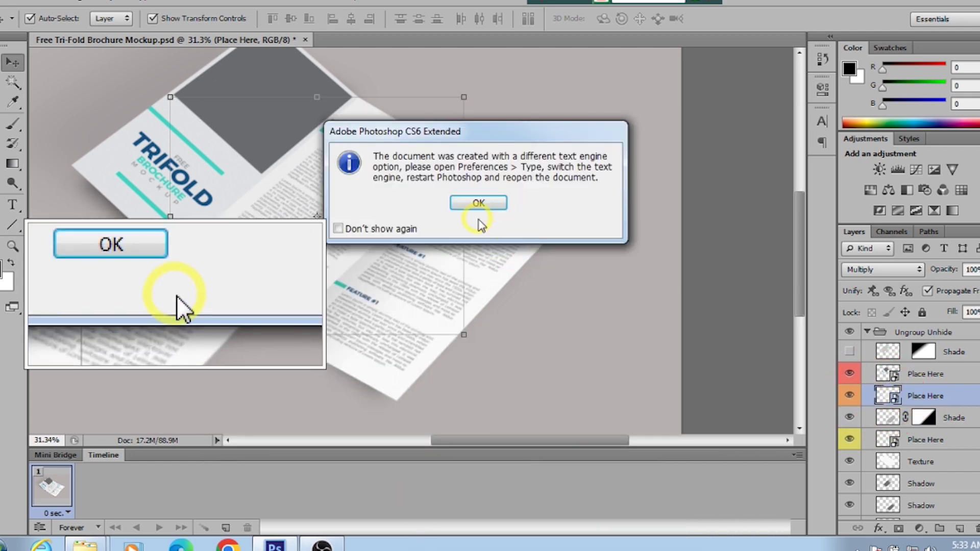
click(480, 204)
click(479, 204)
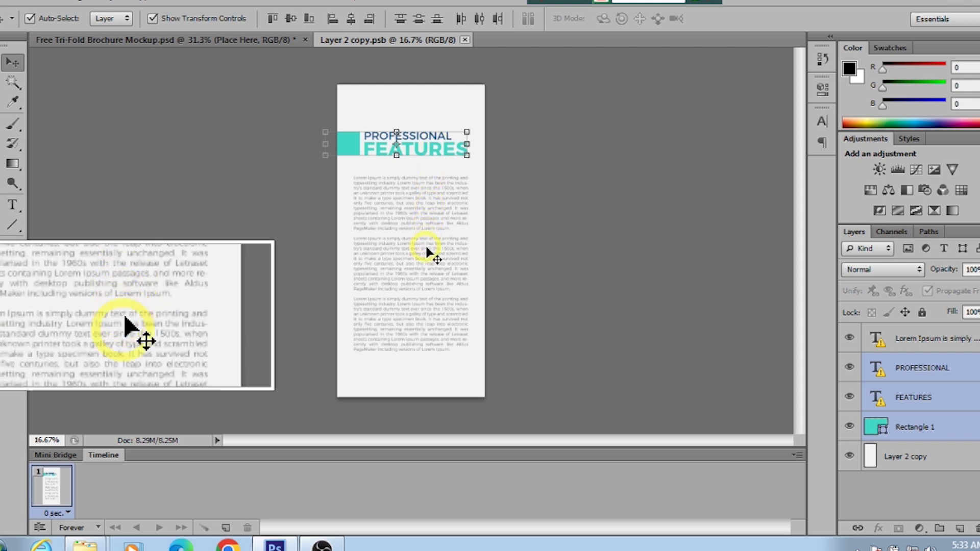
Review the Lorem Ipsum, PROFESSIONAL, FEATURES and Rectangle 1 layers, then close the smart object unchanged
click(914, 337)
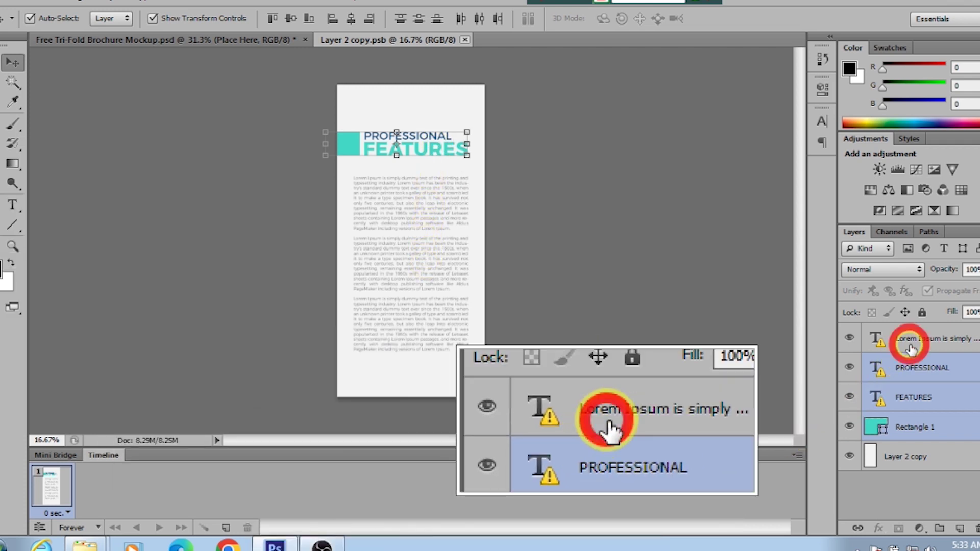
click(920, 370)
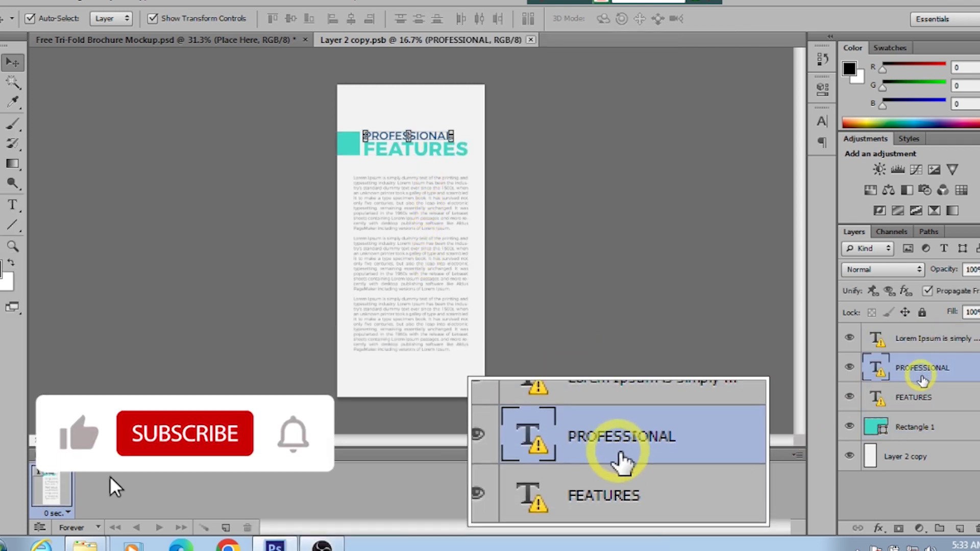
click(912, 429)
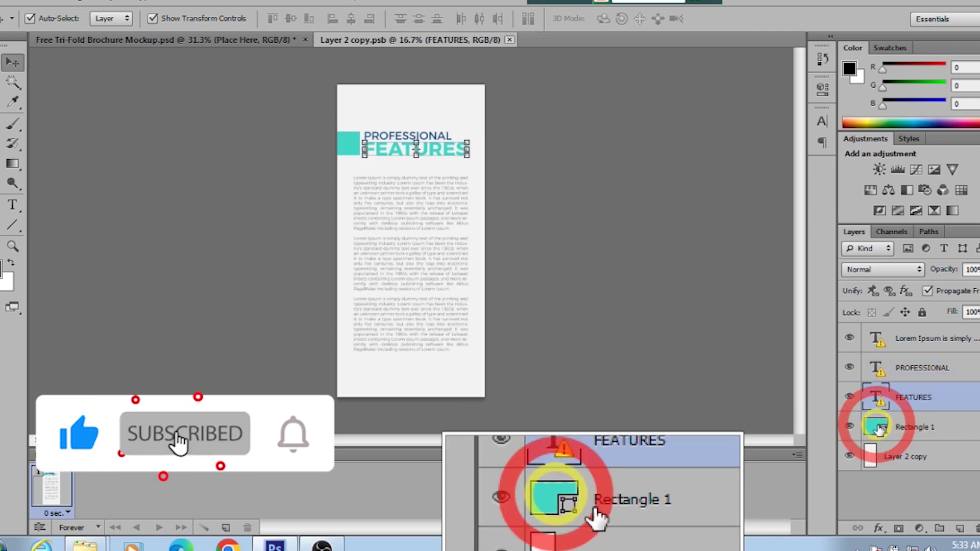
click(878, 430)
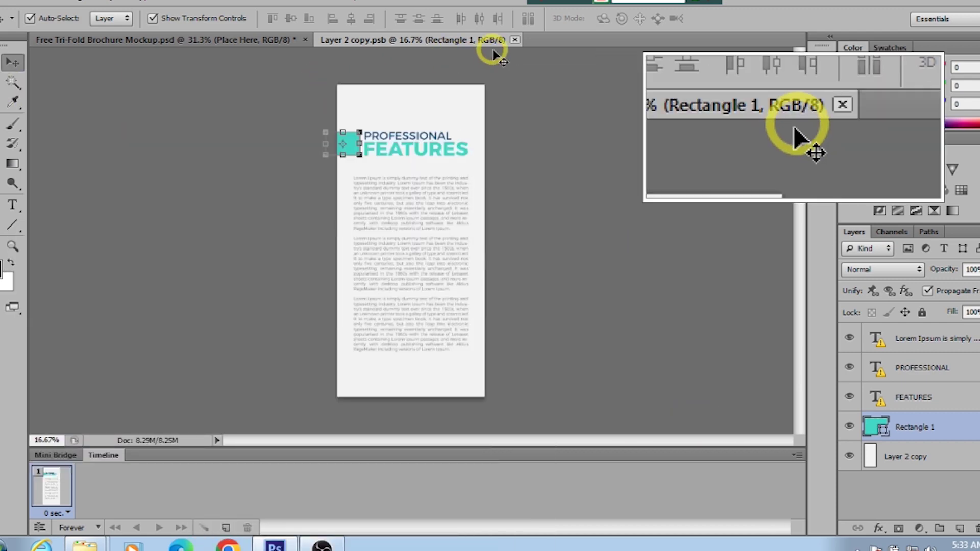
click(515, 39)
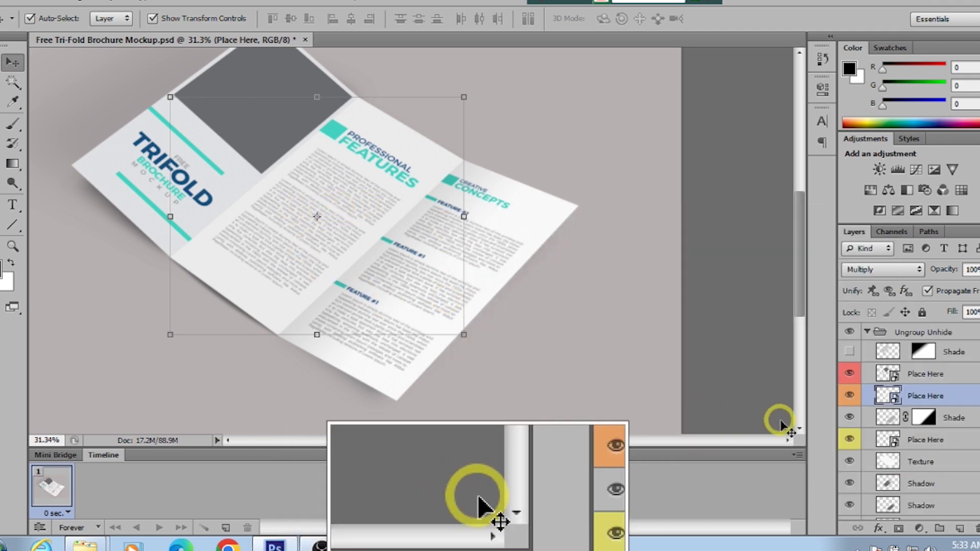
Toggle the orange Place Here layer's visibility, then open the red Place Here cover smart object
click(849, 397)
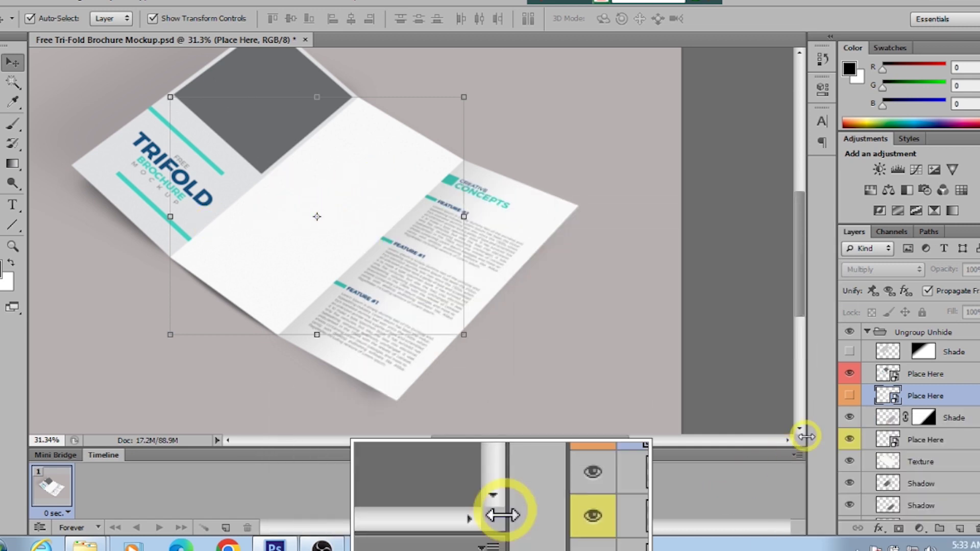
click(849, 396)
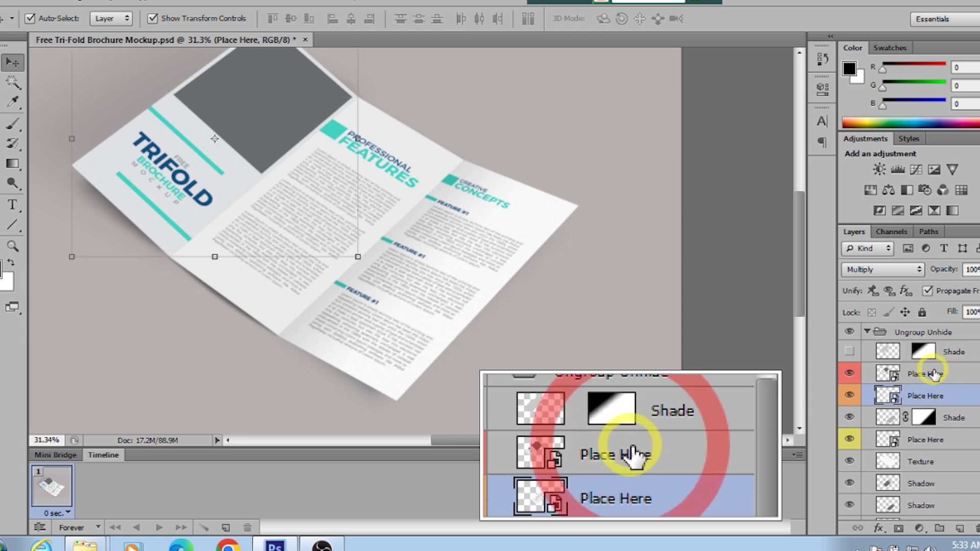
double_click(892, 379)
click(527, 247)
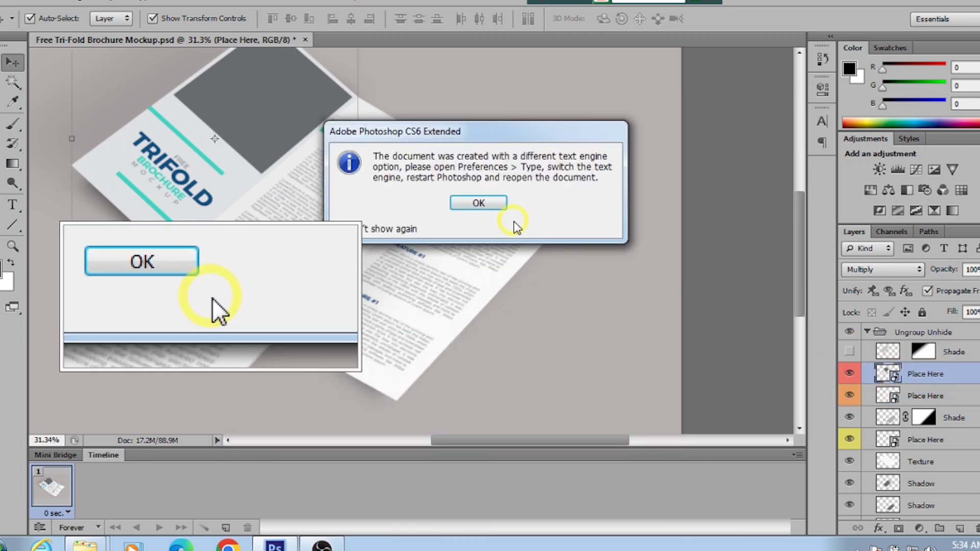
click(467, 203)
click(468, 203)
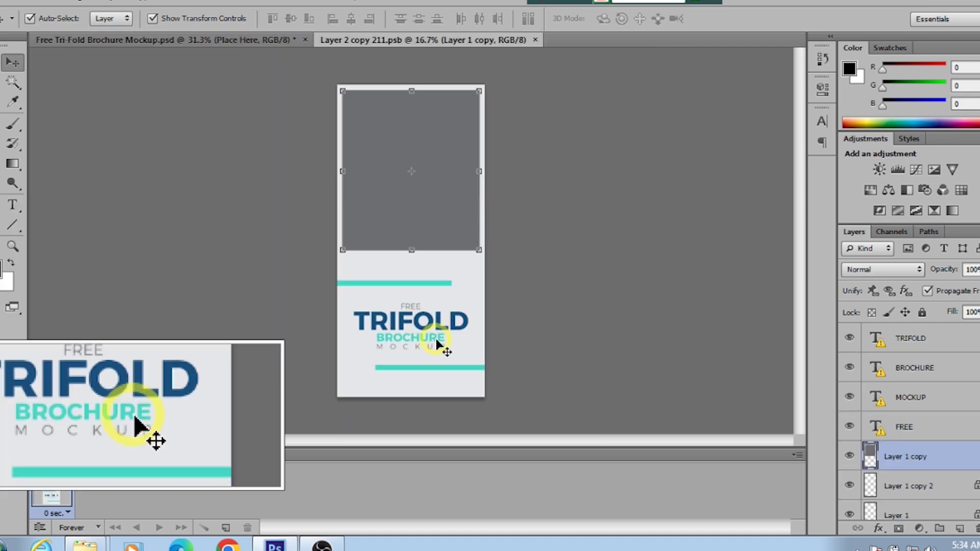
Move the gray Layer 1 copy block inset from the top-left and narrow it to 3.317 in
click(911, 397)
click(922, 370)
click(919, 339)
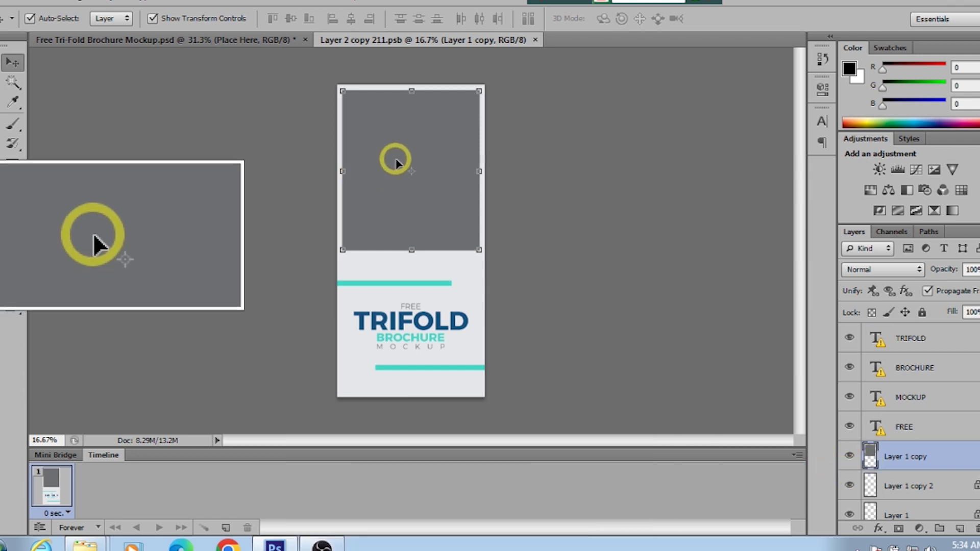
mouse_move(399, 142)
mouse_down()
mouse_move(608, 211)
mouse_move(394, 140)
mouse_up()
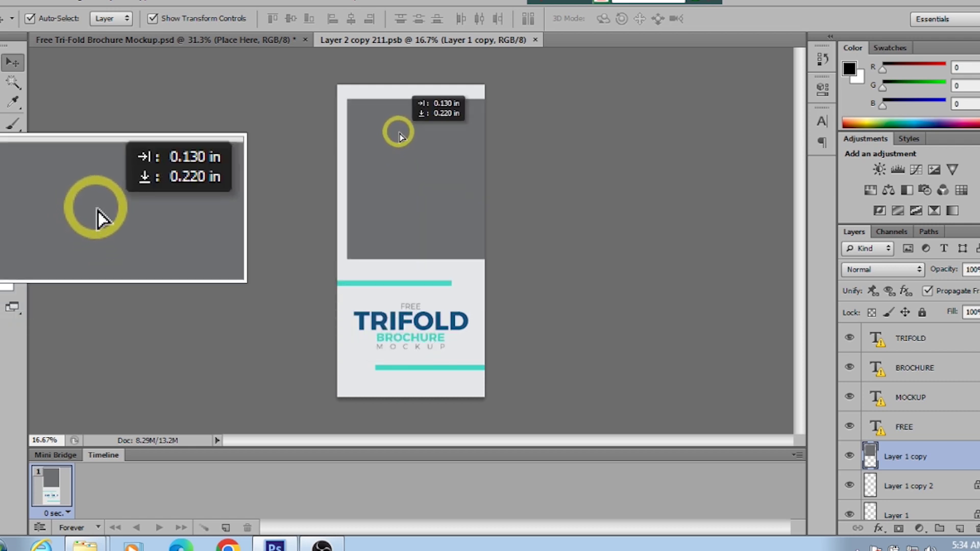
drag(393, 140, 403, 132)
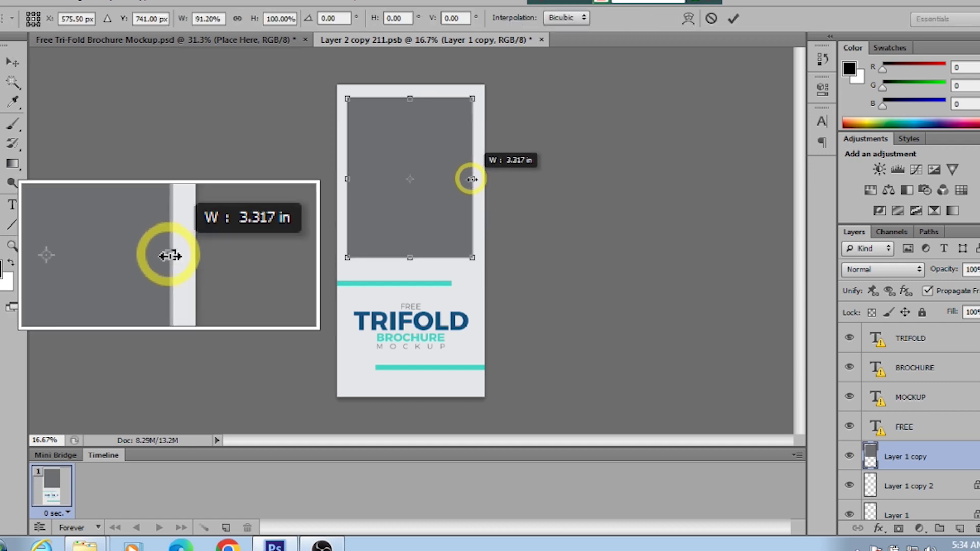
click(733, 18)
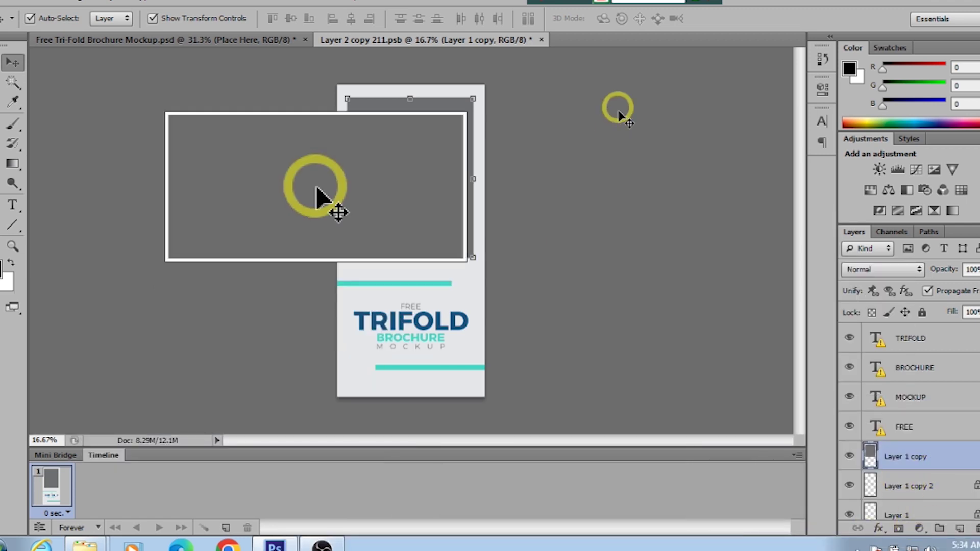
Save the cover edits into the mockup, commit the transform, and hide the Shade layer
click(541, 40)
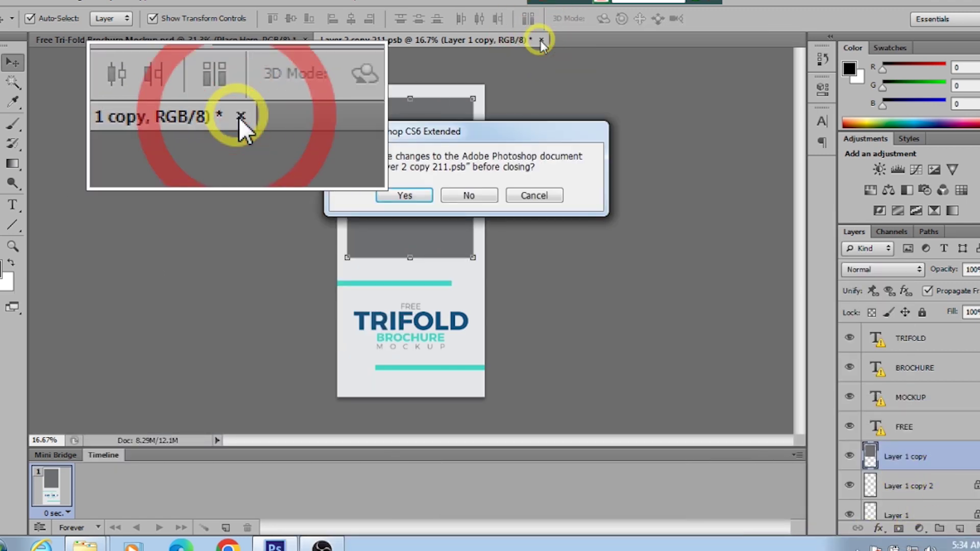
click(409, 196)
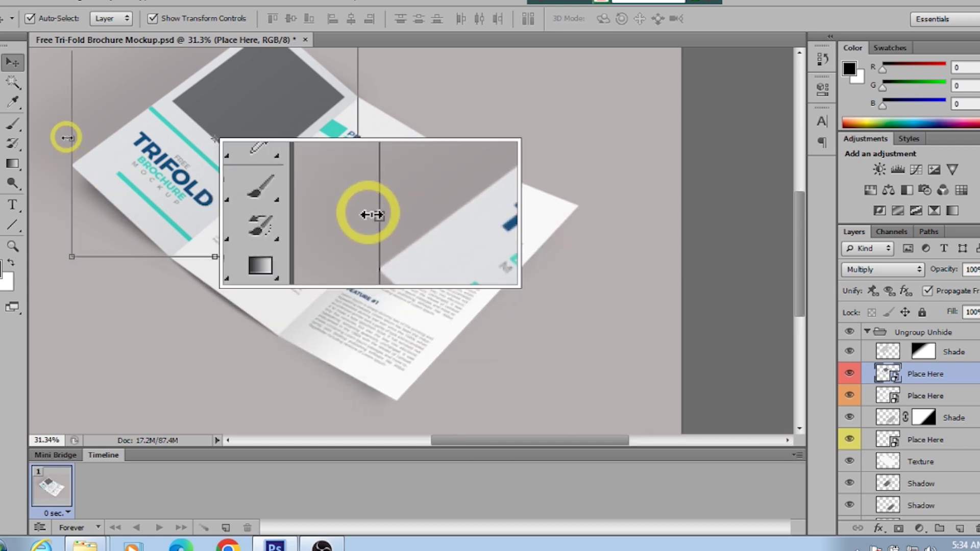
click(57, 138)
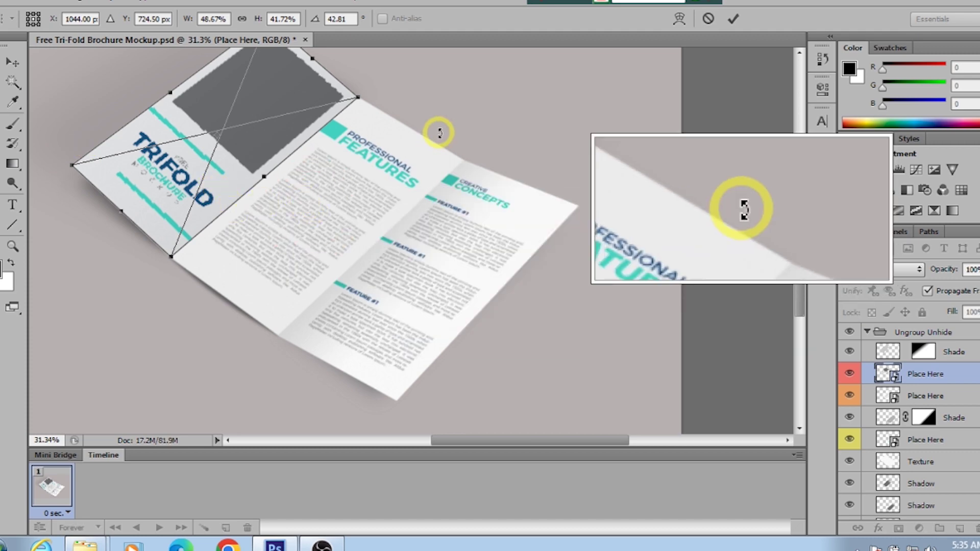
click(733, 19)
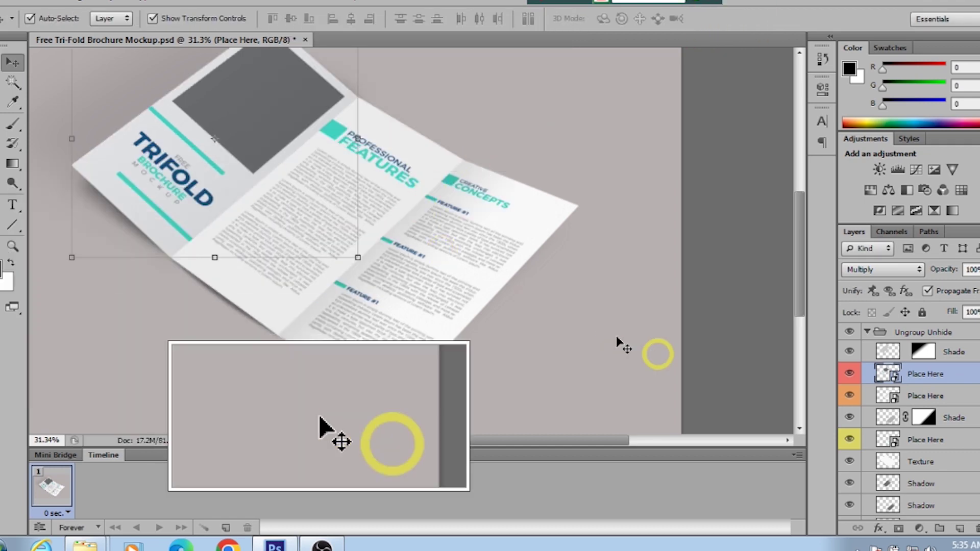
click(850, 351)
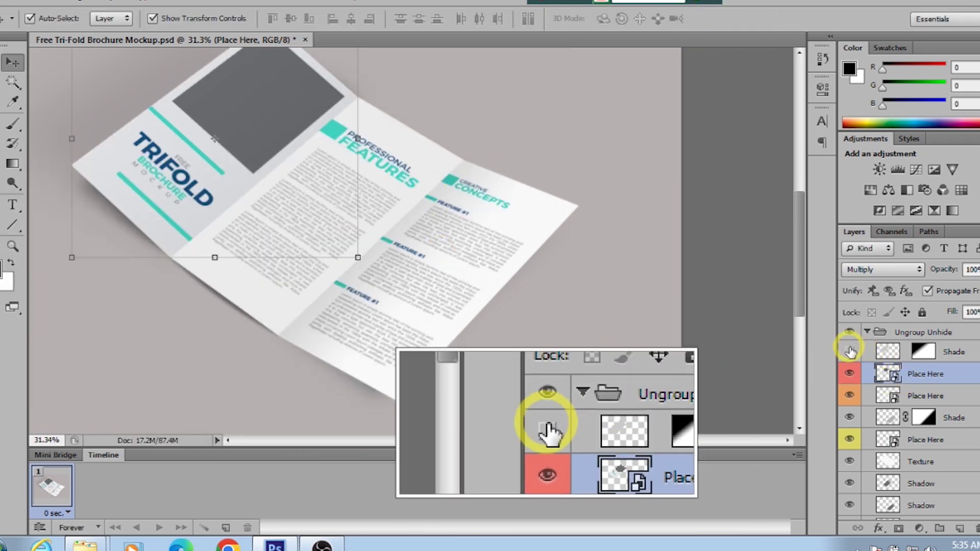